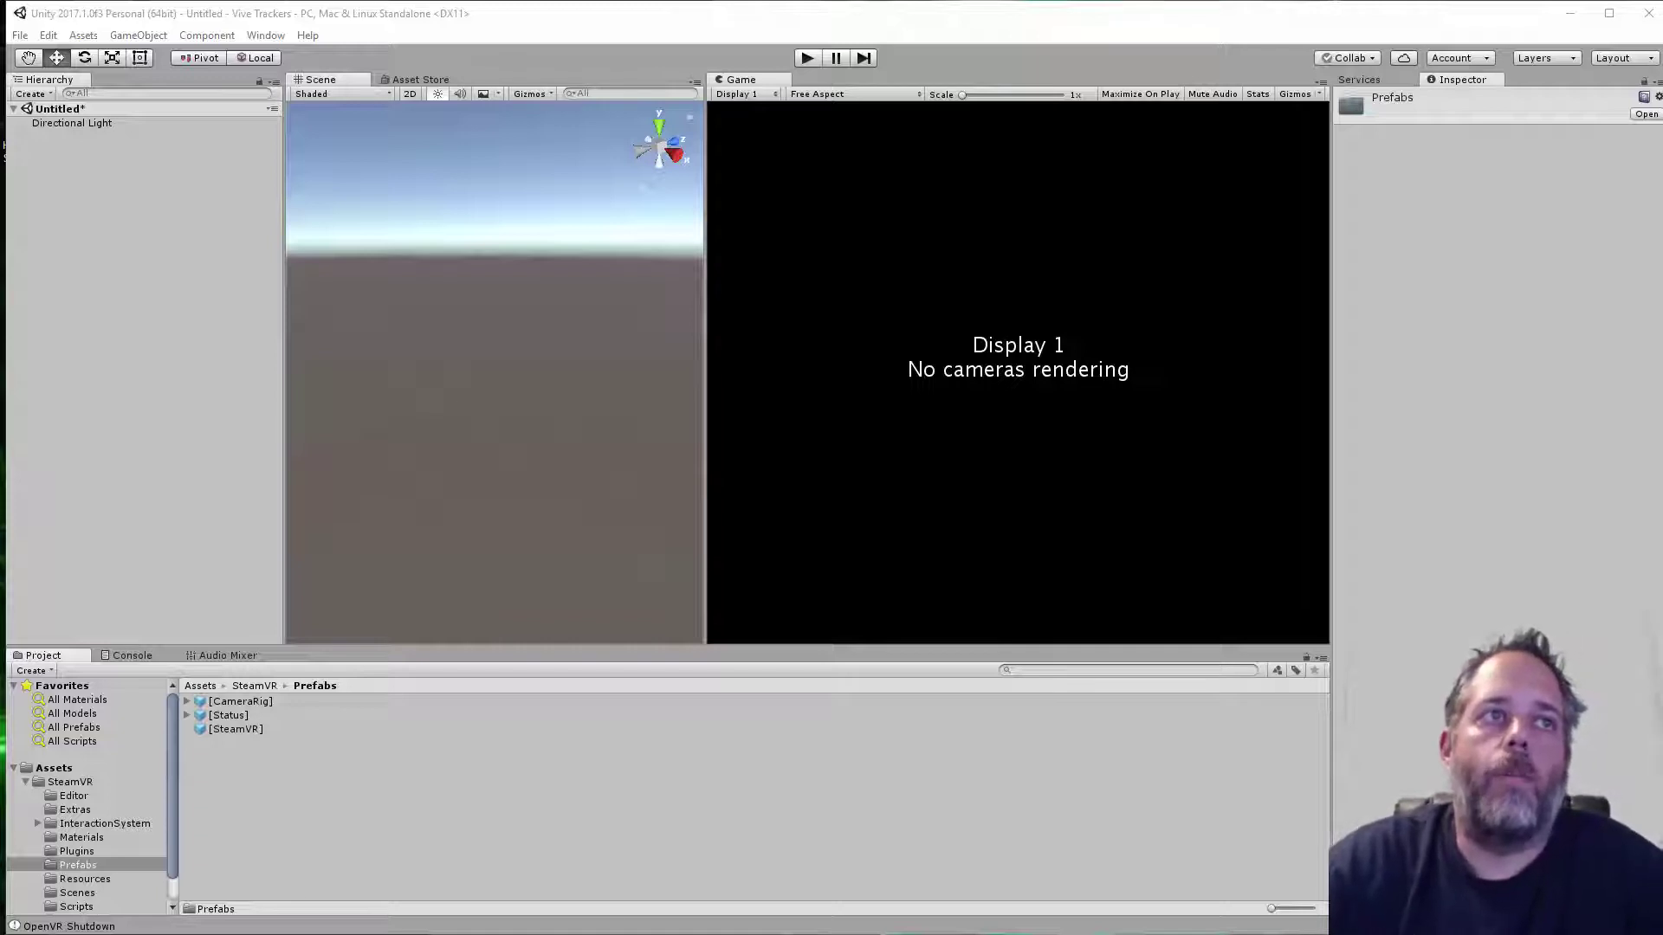
Bring the SteamVR status window into view, then move it out of the way
left_click_drag(388, 700, 836, 537)
mouse_move(750, 665)
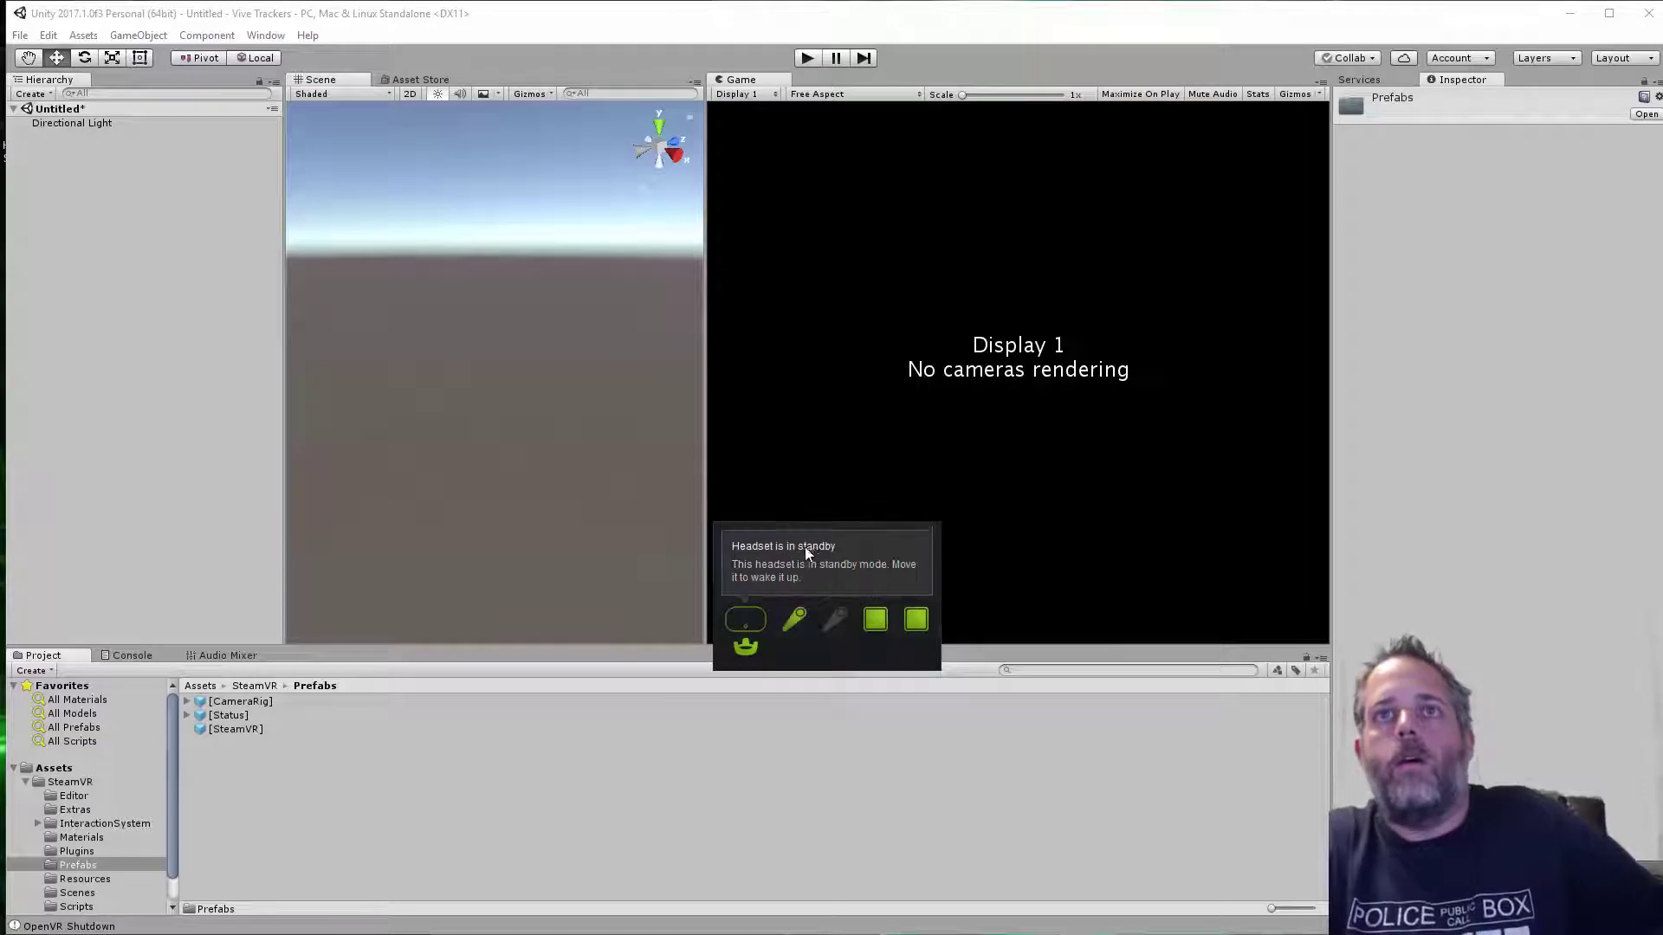
left_click_drag(821, 534, 835, 934)
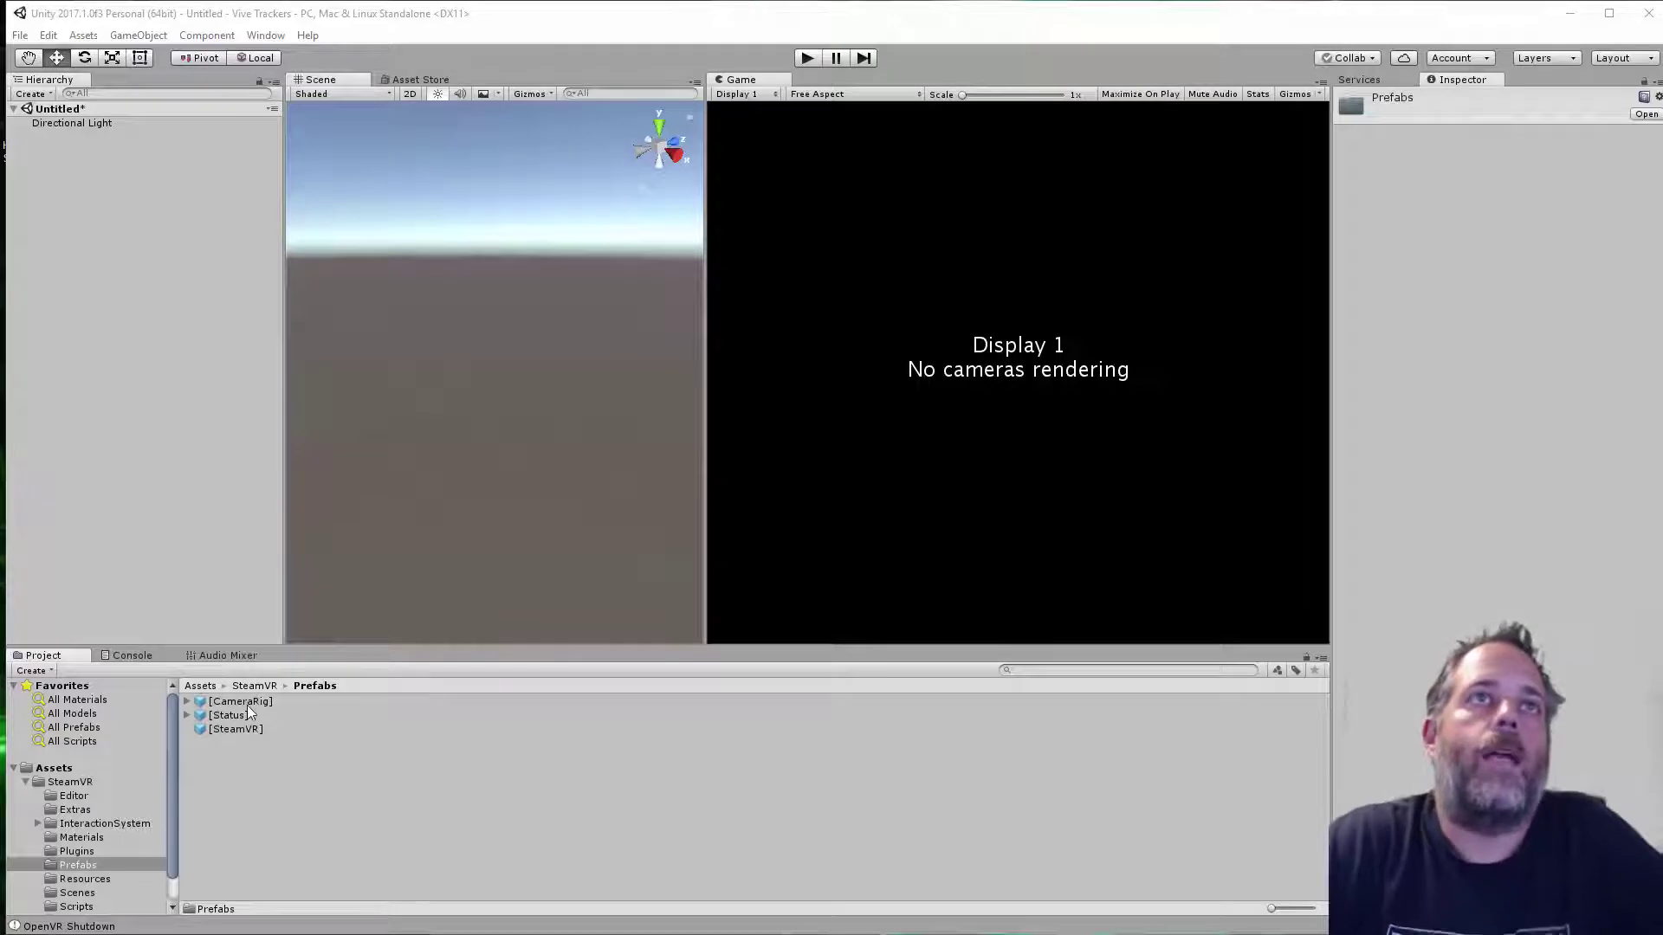
Add the [CameraRig] prefab to the scene and inspect the Directional Light and CameraRig components
left_click_drag(241, 702, 213, 524)
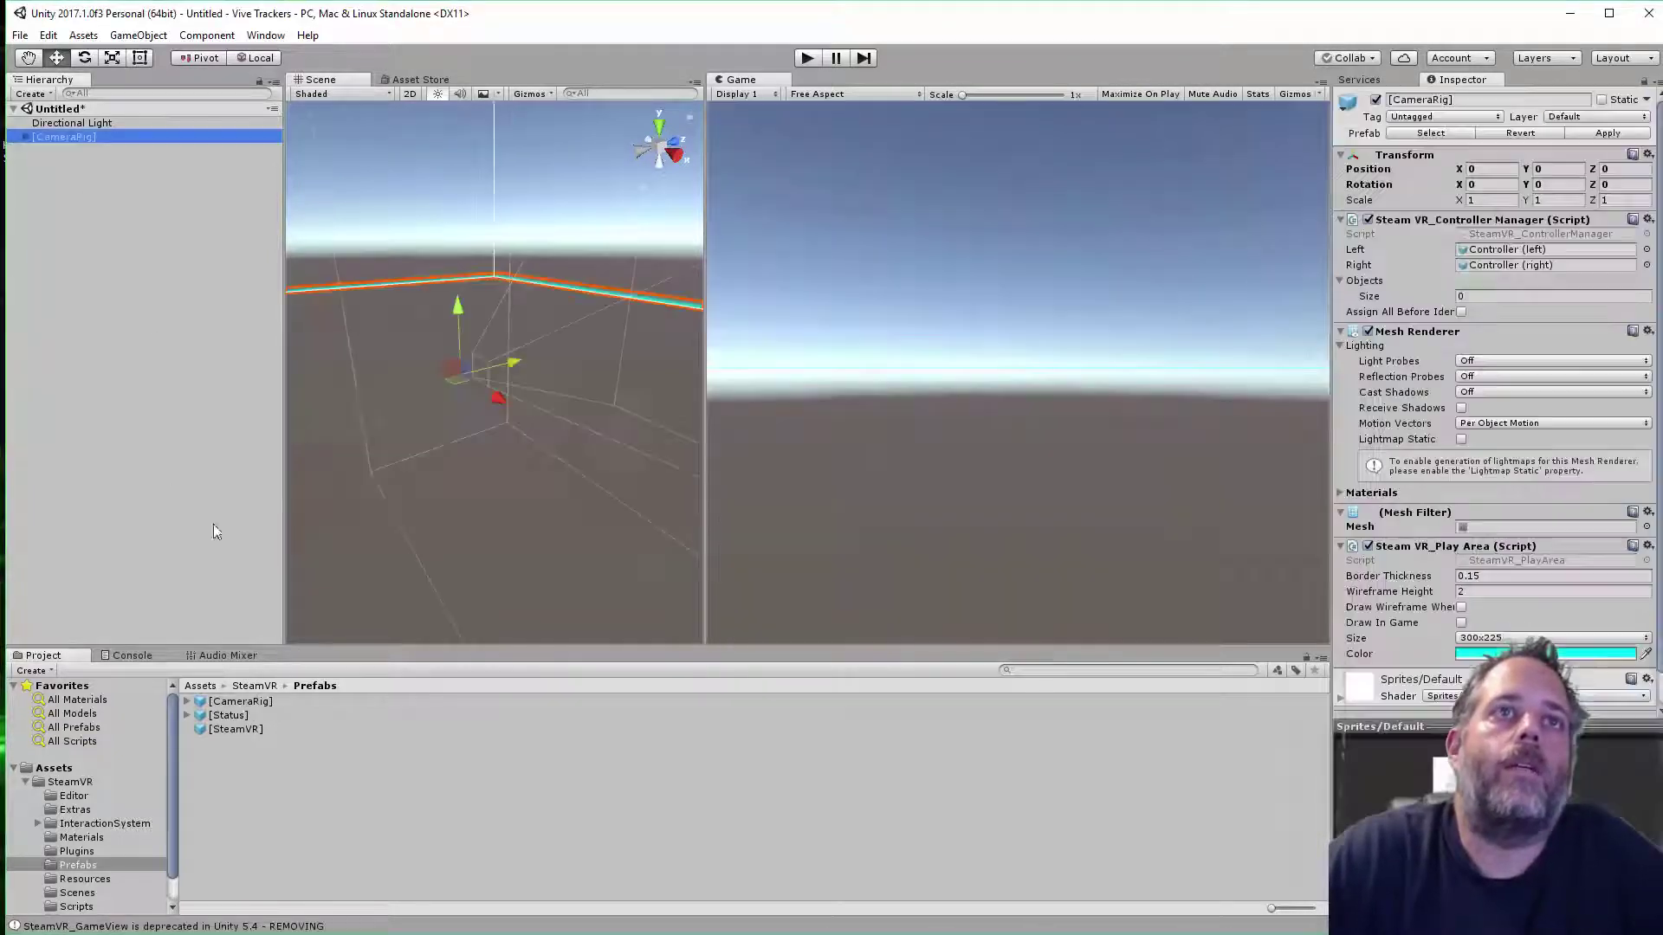
left_click(66, 126)
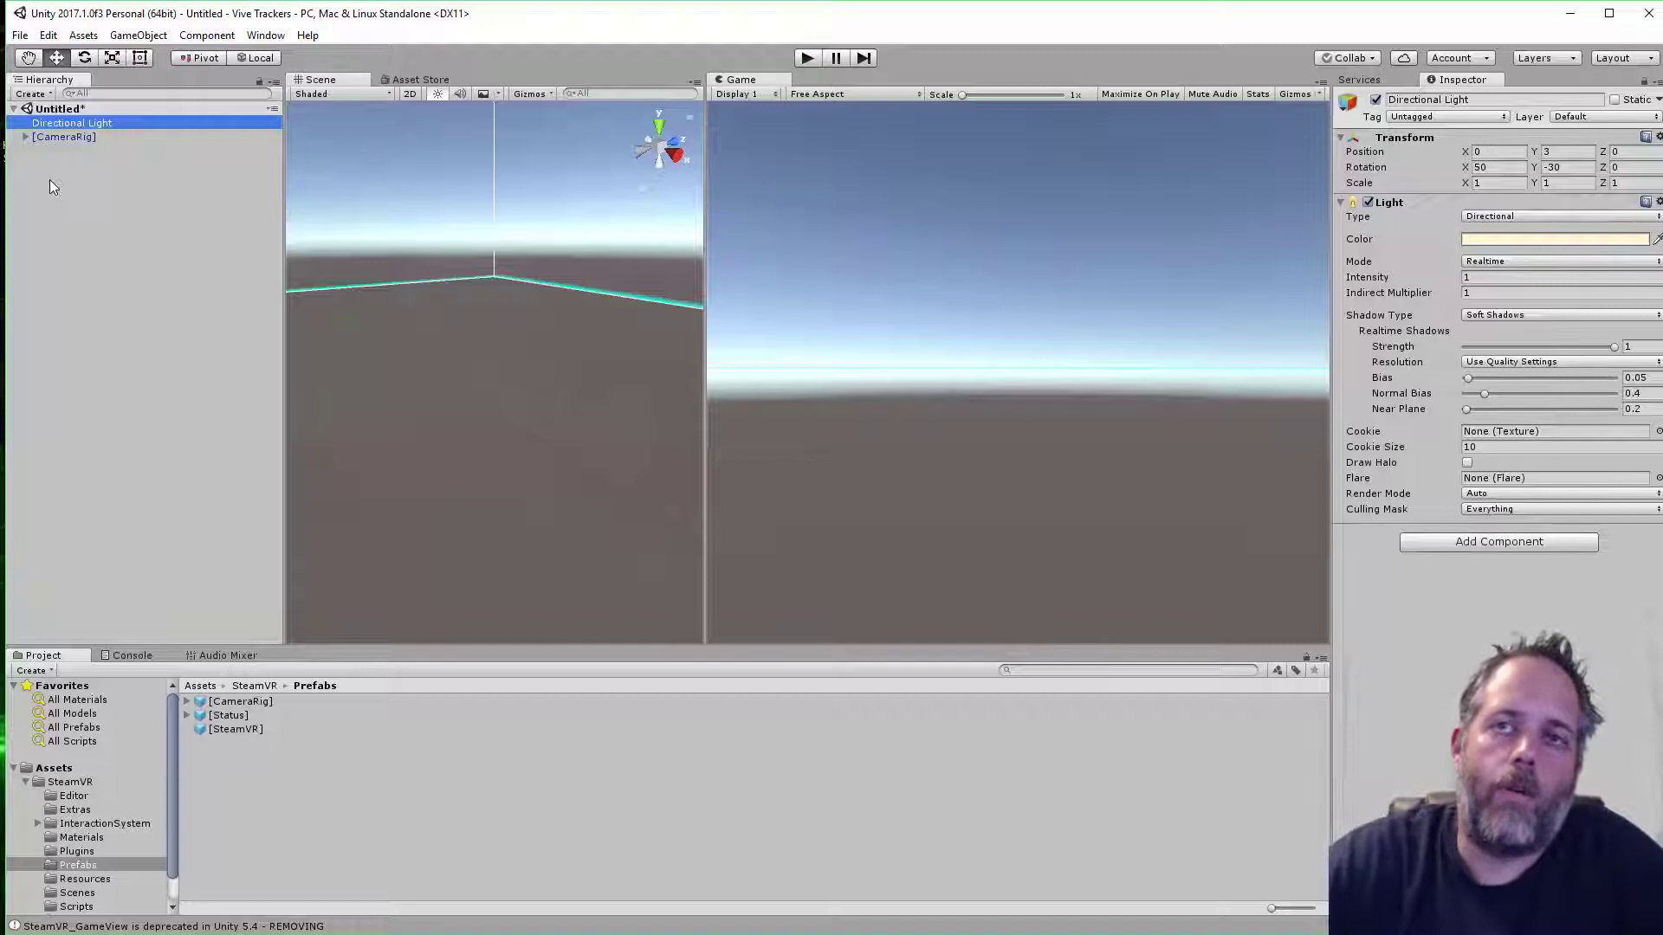
left_click(130, 138)
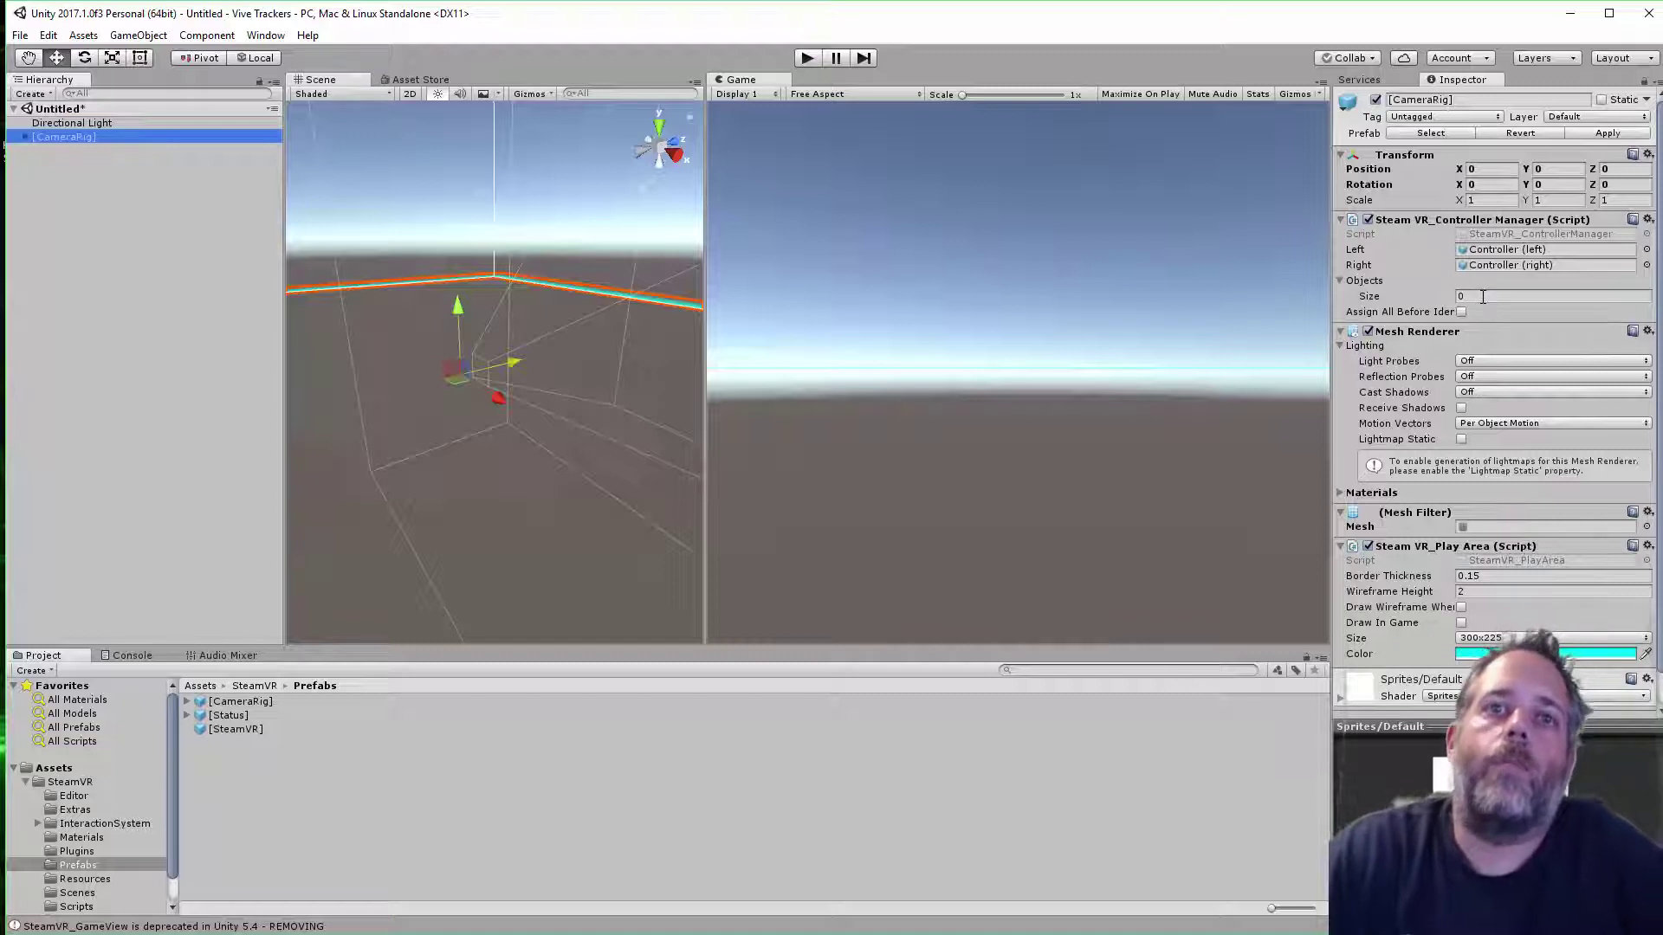
Create an empty child object under [CameraRig] named Tracker
left_click(24, 137)
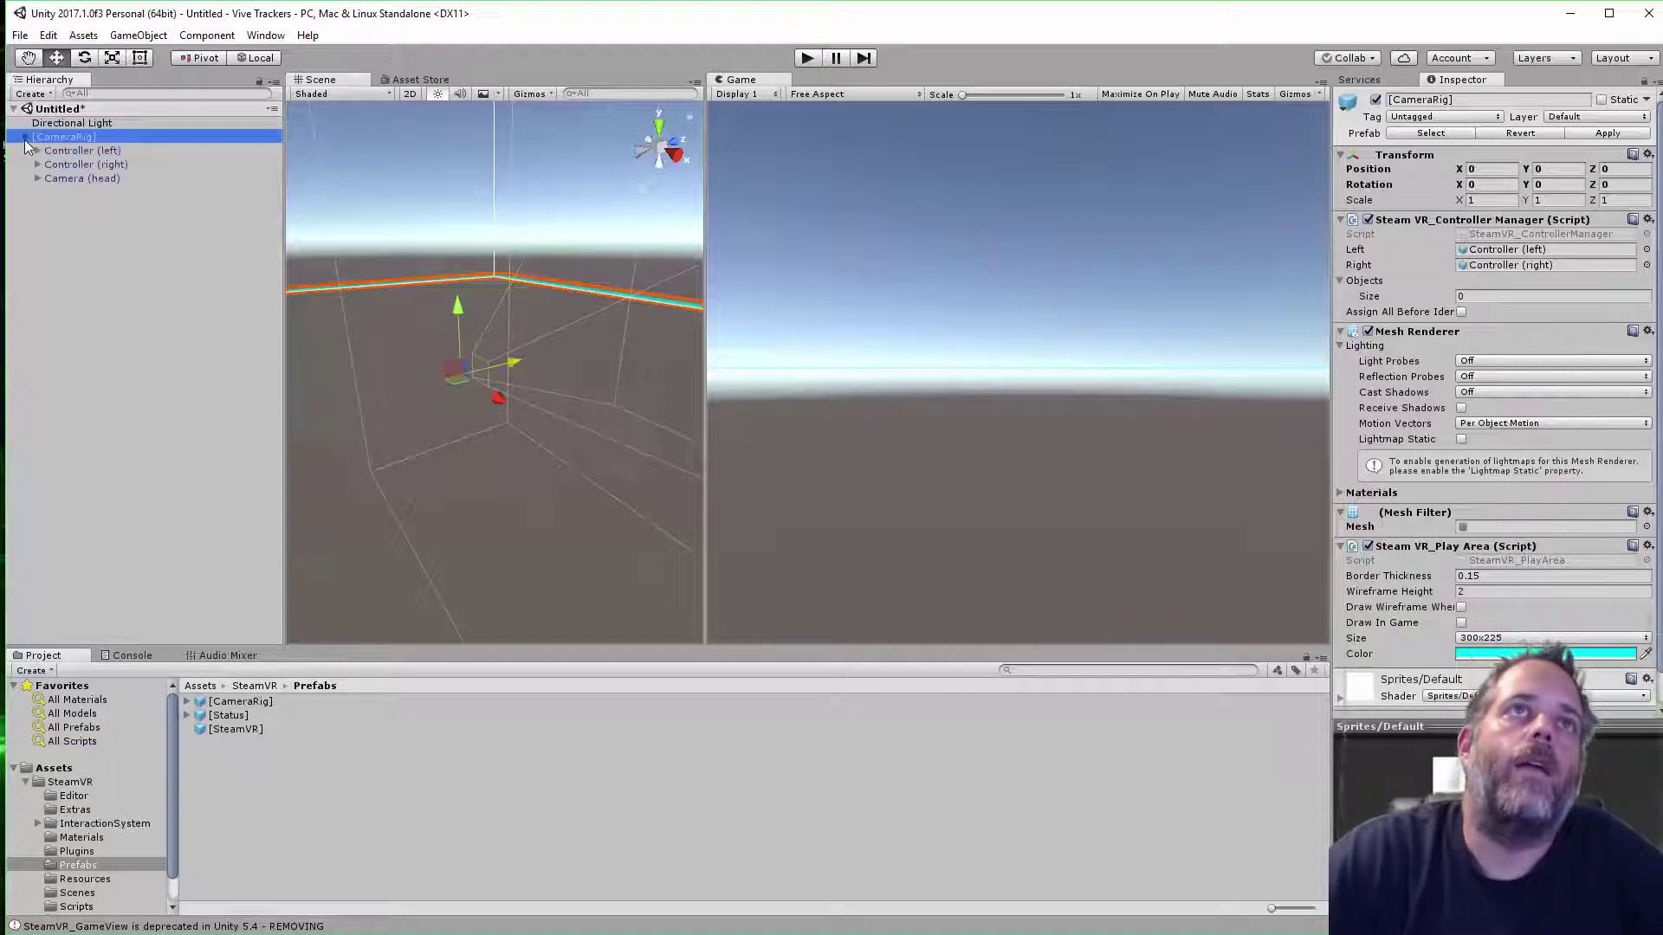
right_click(64, 139)
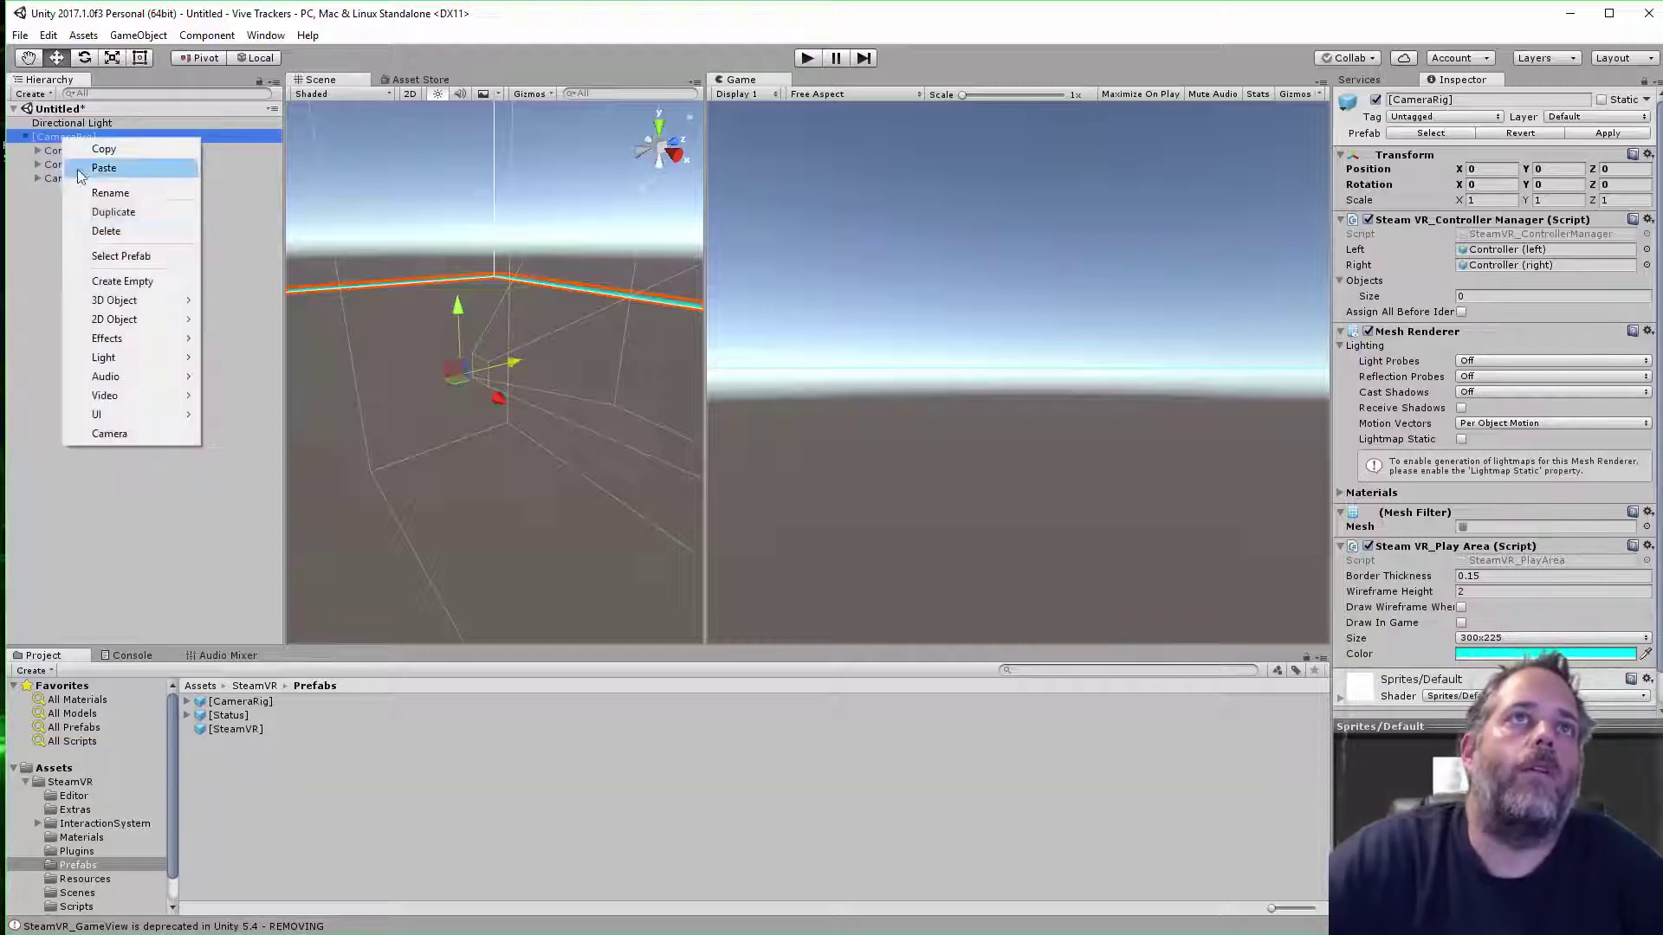
left_click(97, 281)
type("Tracker")
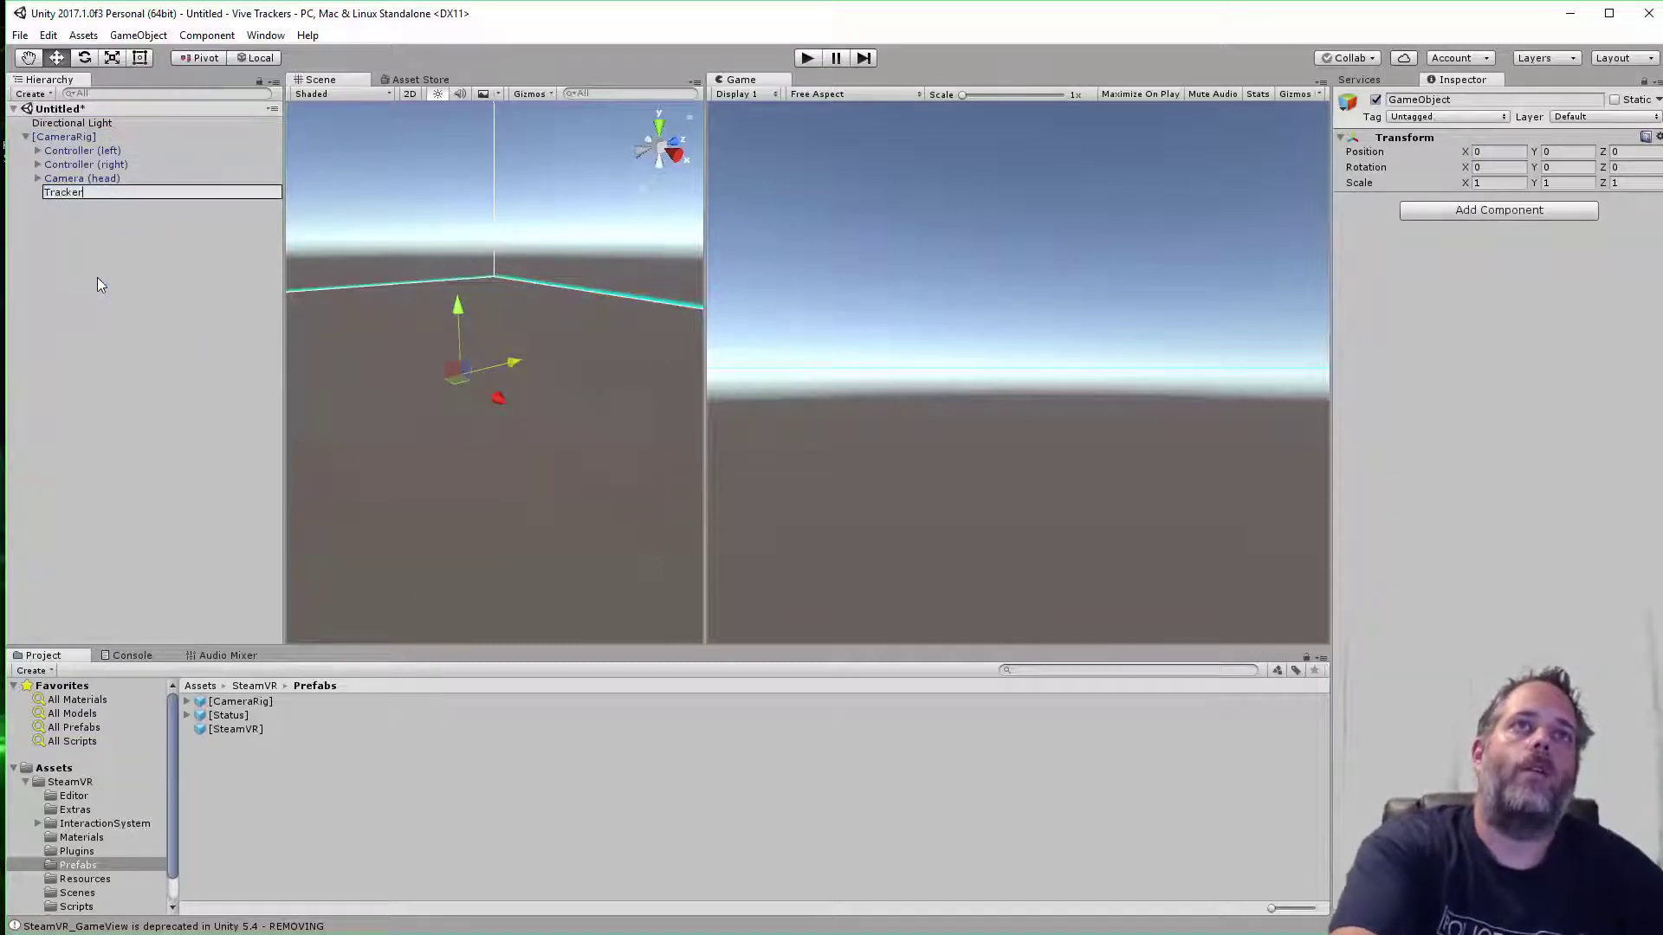
key("Return")
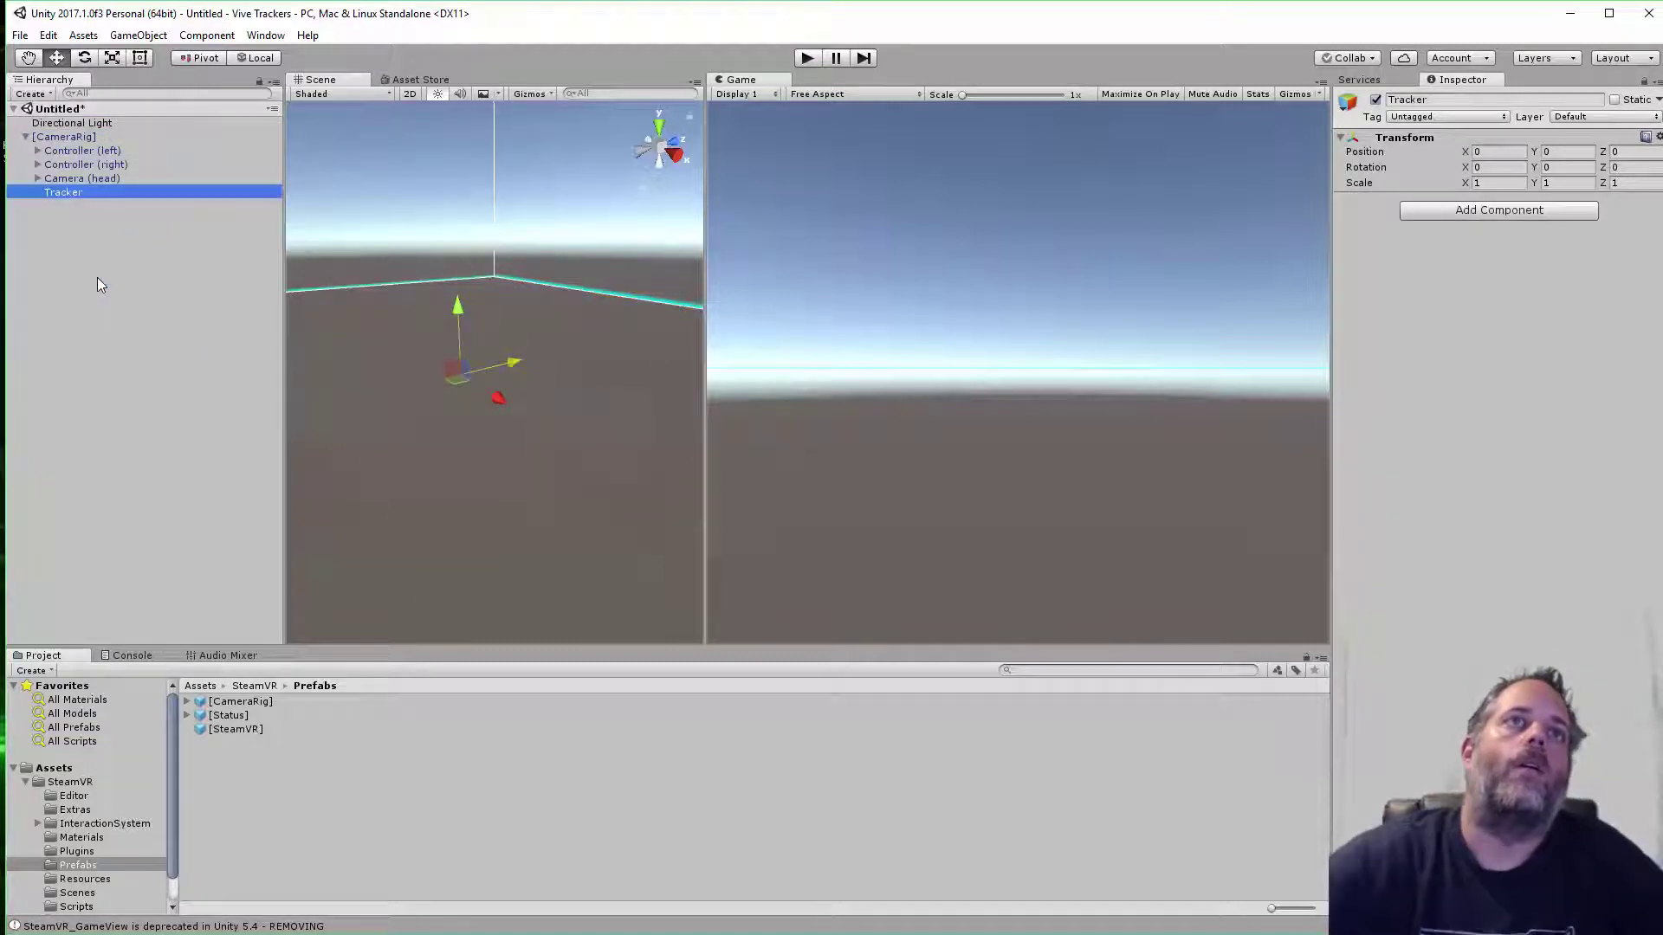
Add a 3D Cube as a child of Tracker, removing a stray empty object first
right_click(147, 191)
left_click(215, 336)
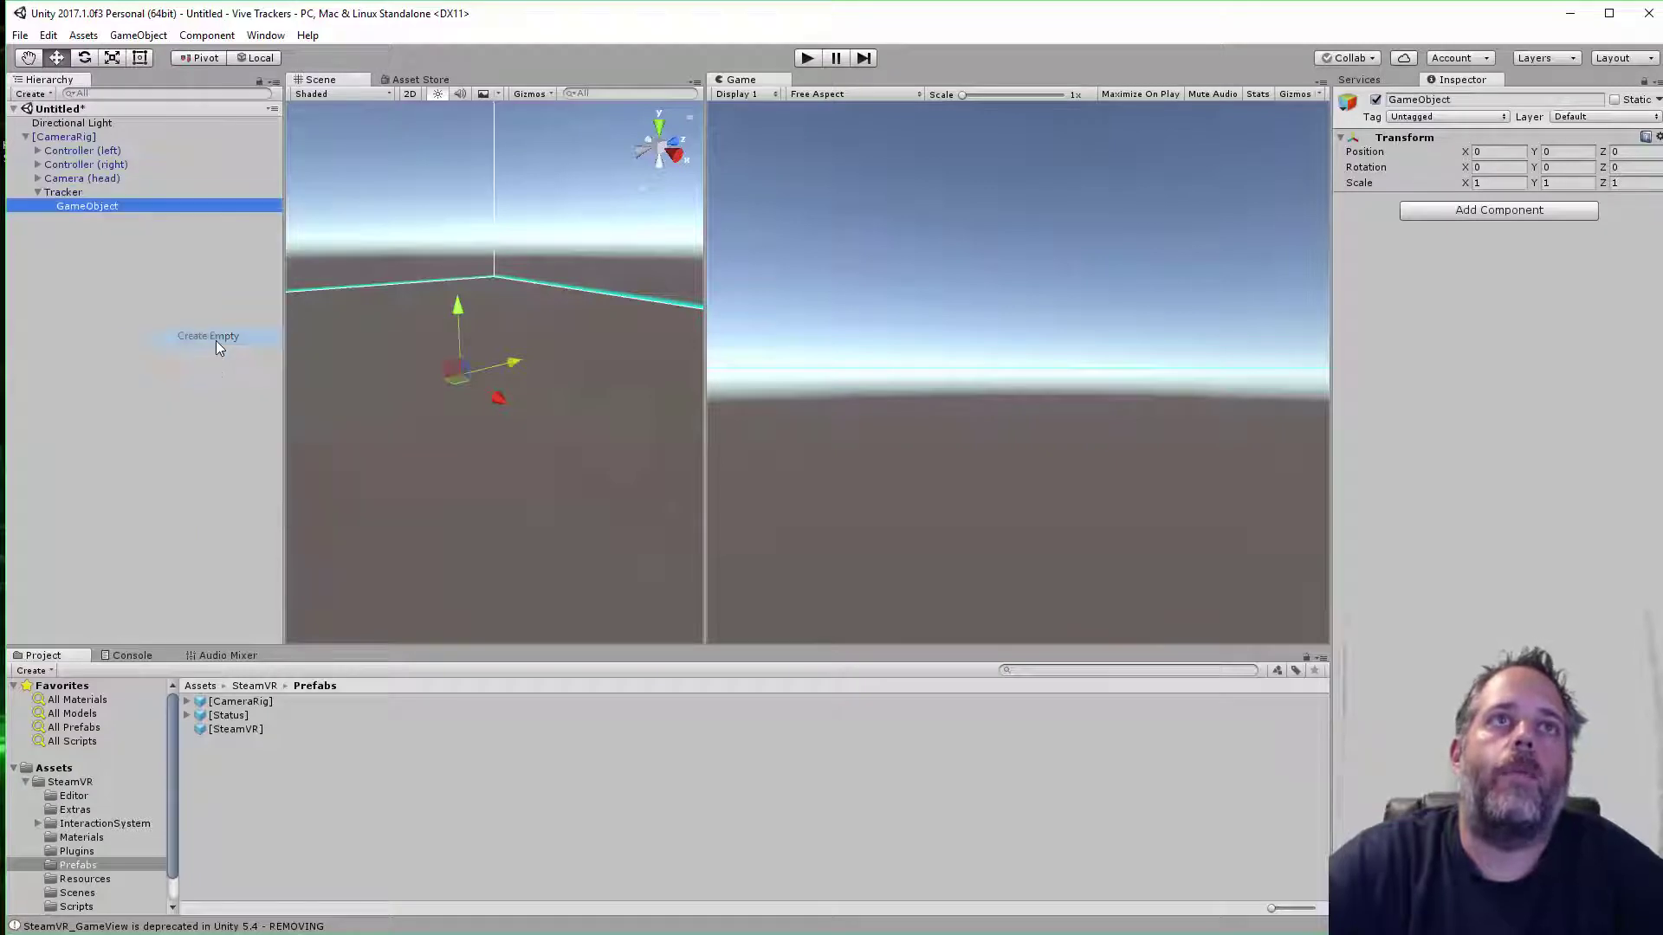
key("Delete")
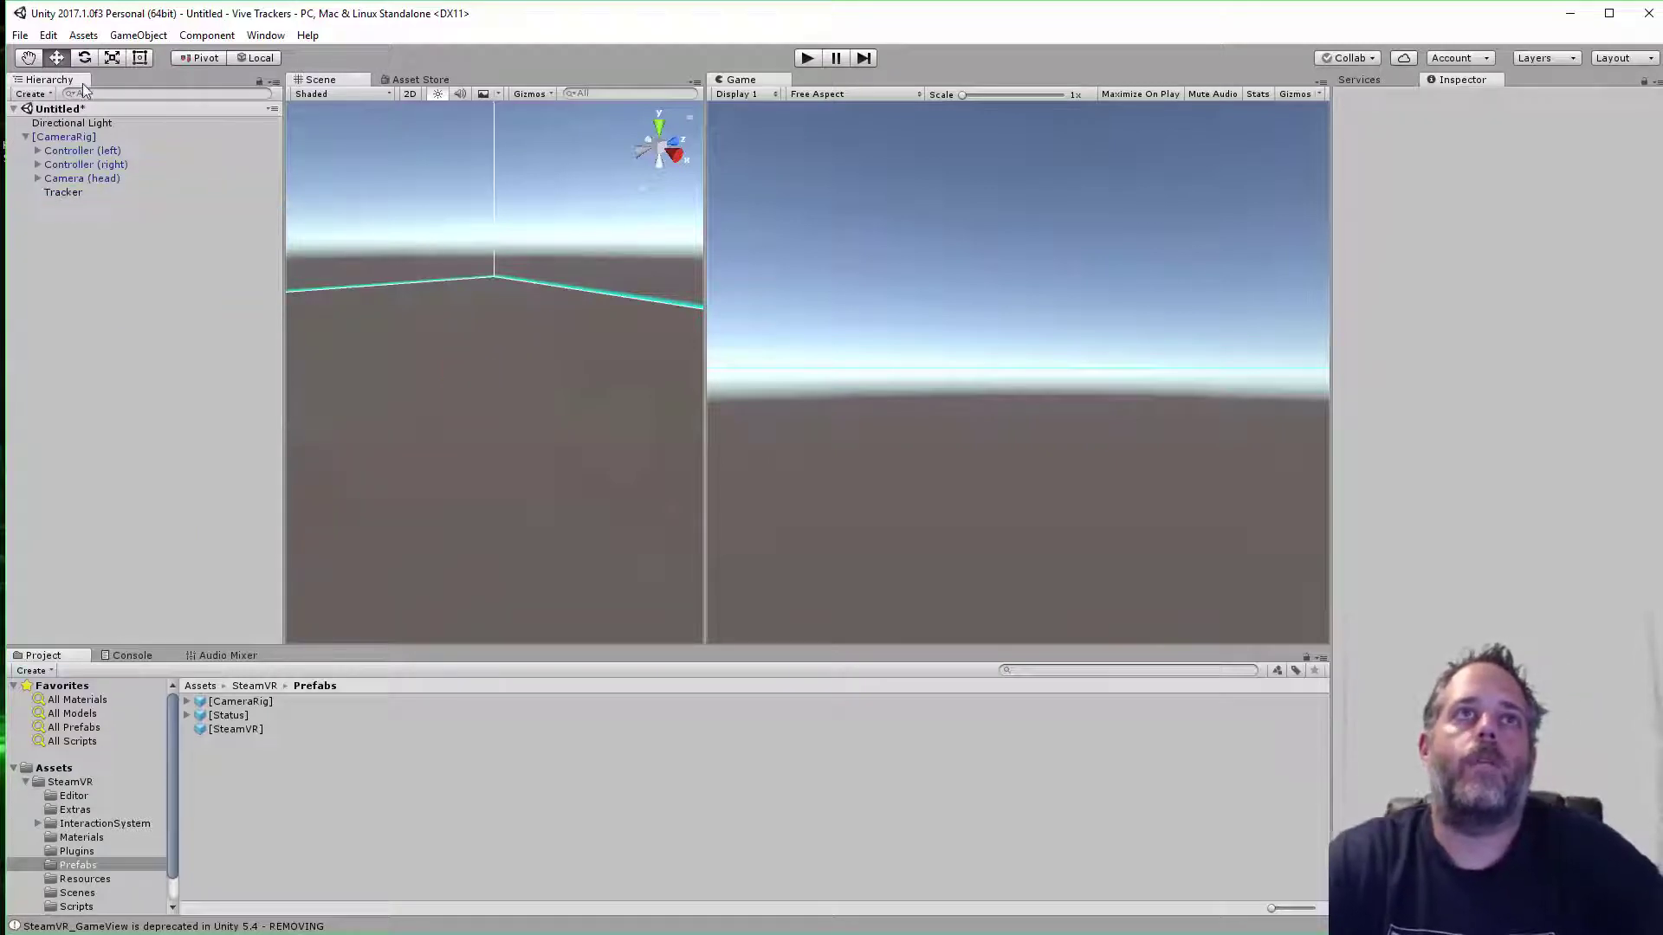
right_click(90, 192)
mouse_move(147, 359)
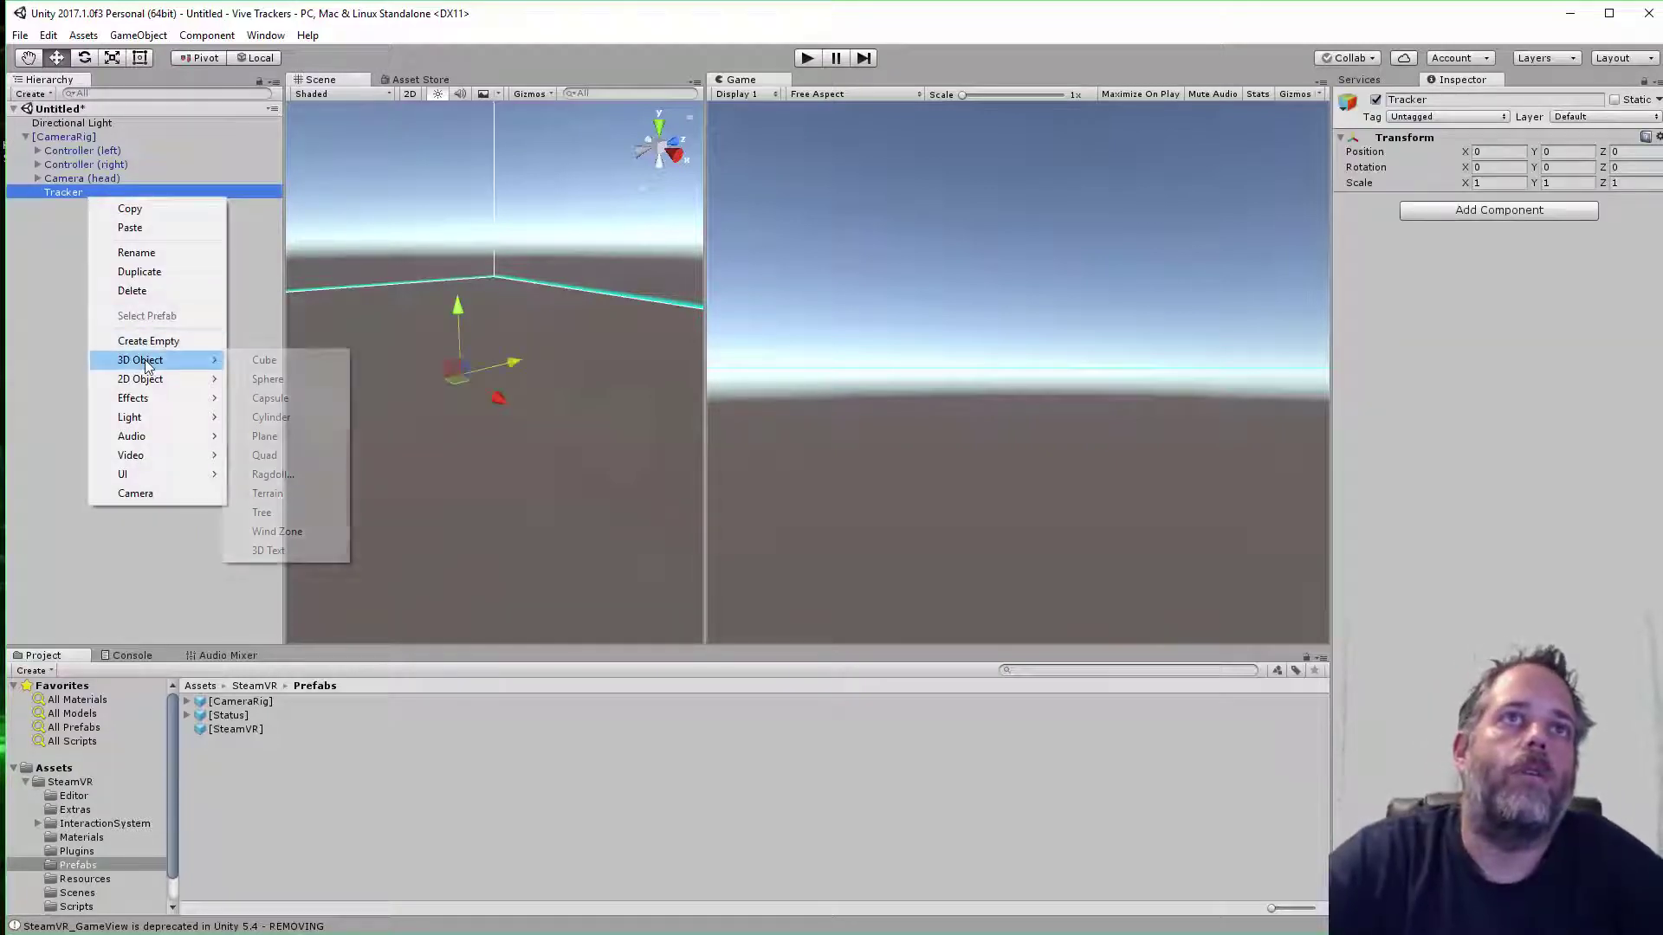
left_click(293, 361)
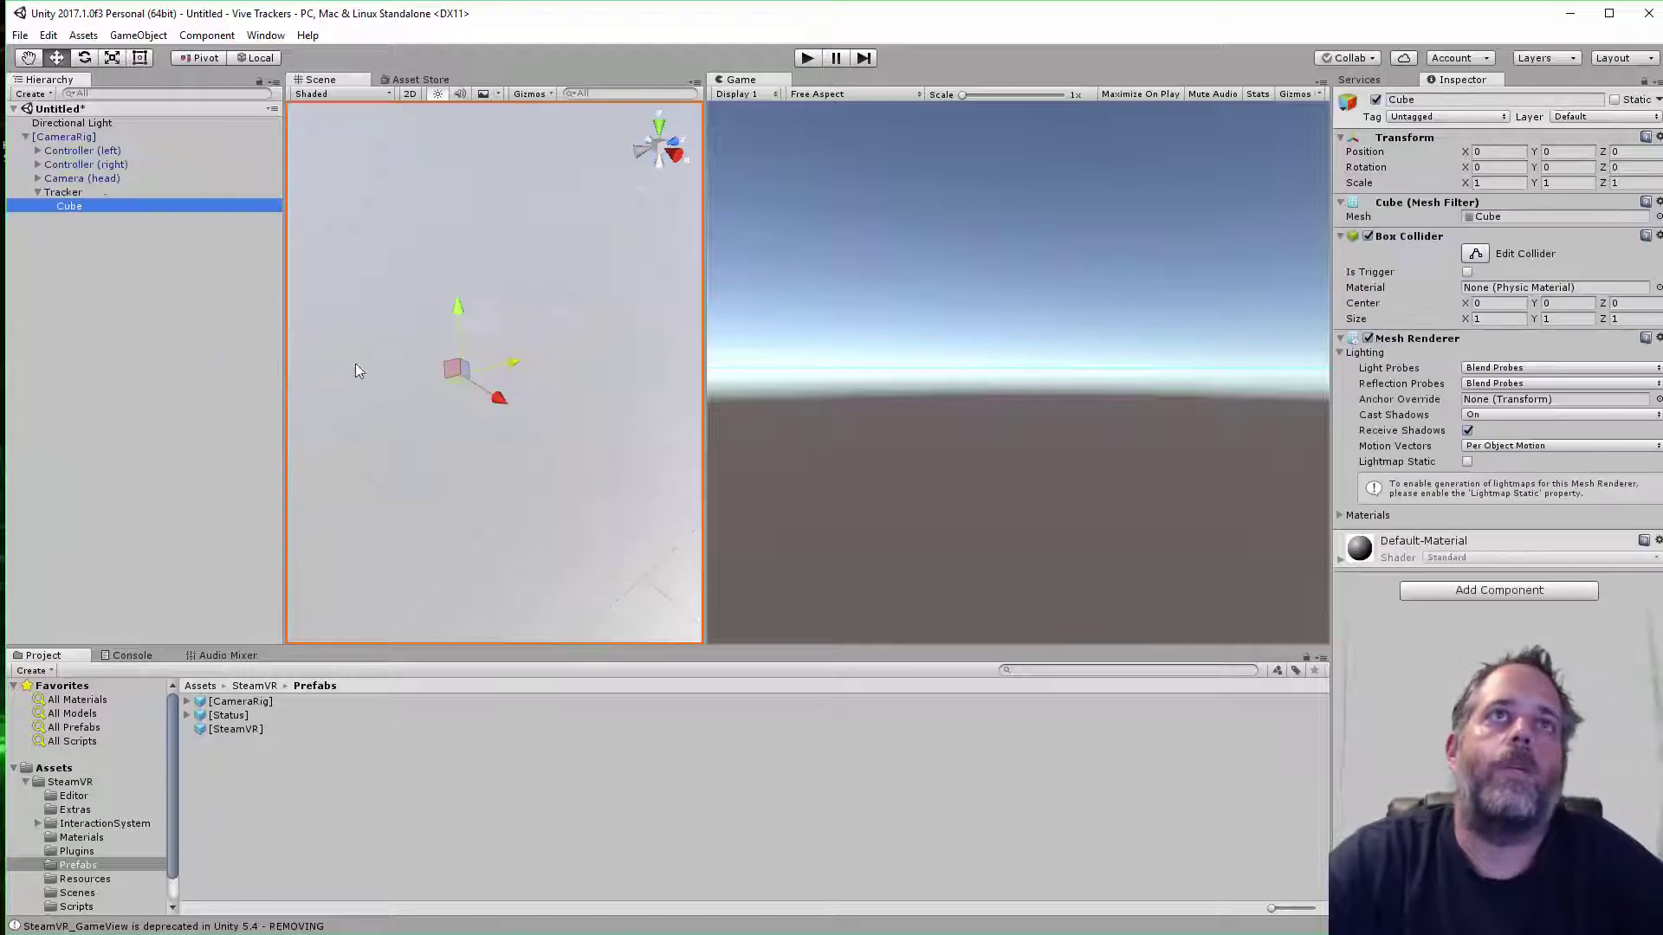
Scale the Cube to 0.05 on X, Y and Z
left_click(1481, 183)
type("0.05")
key("Tab")
type("0.05")
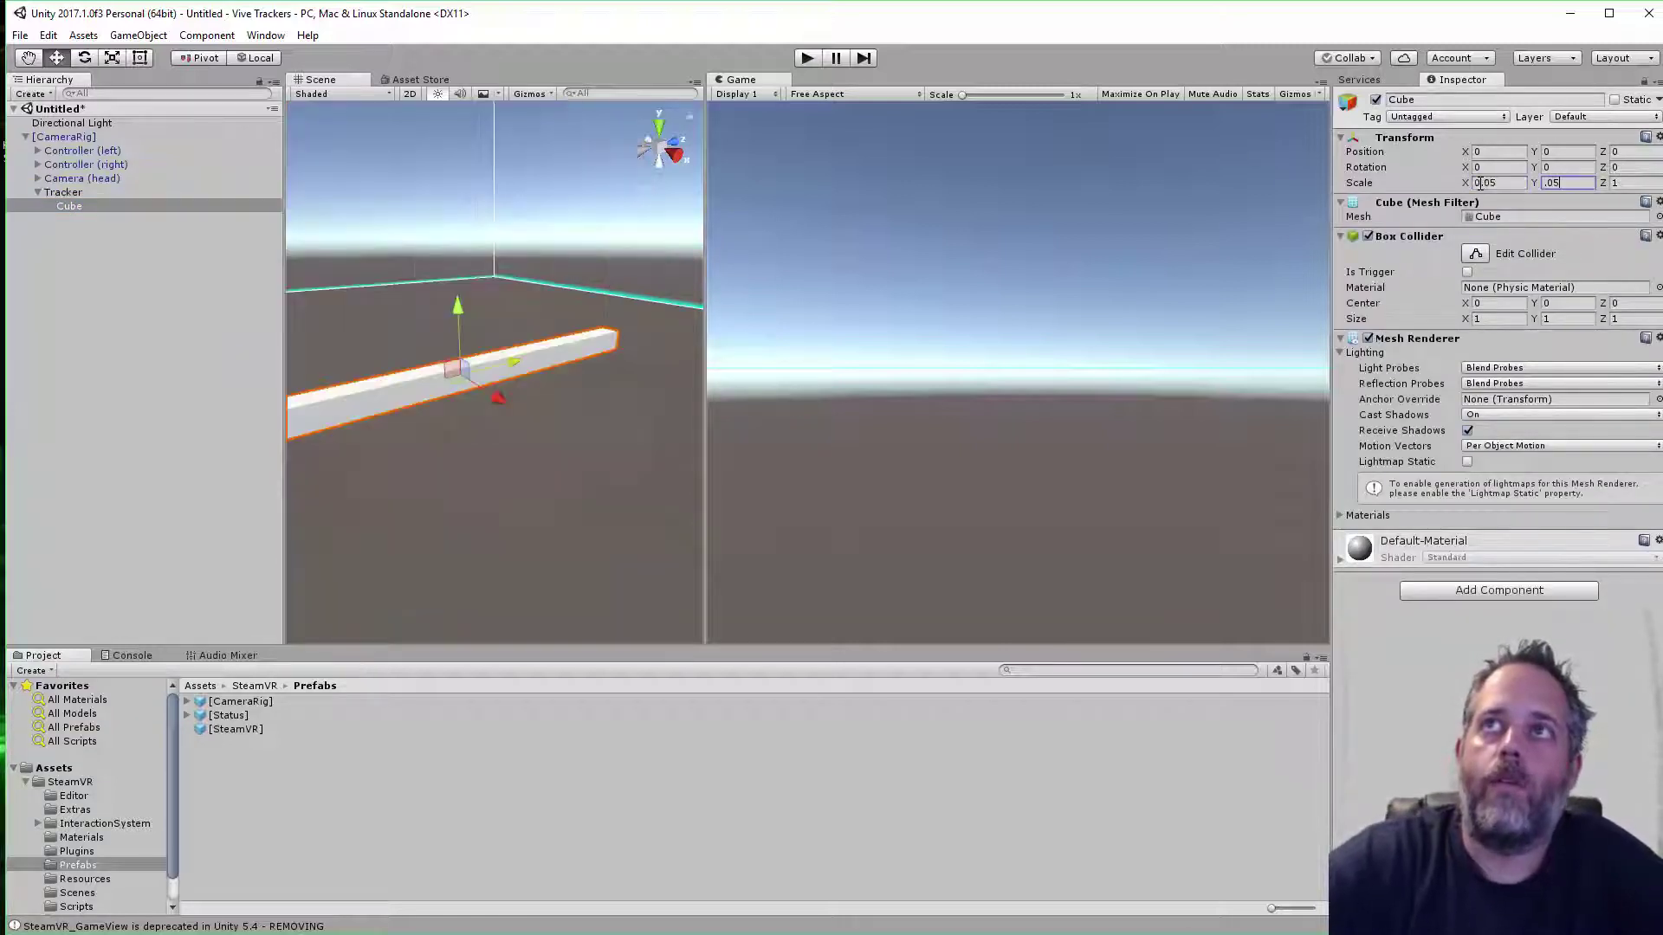
key("Tab")
type("0.05")
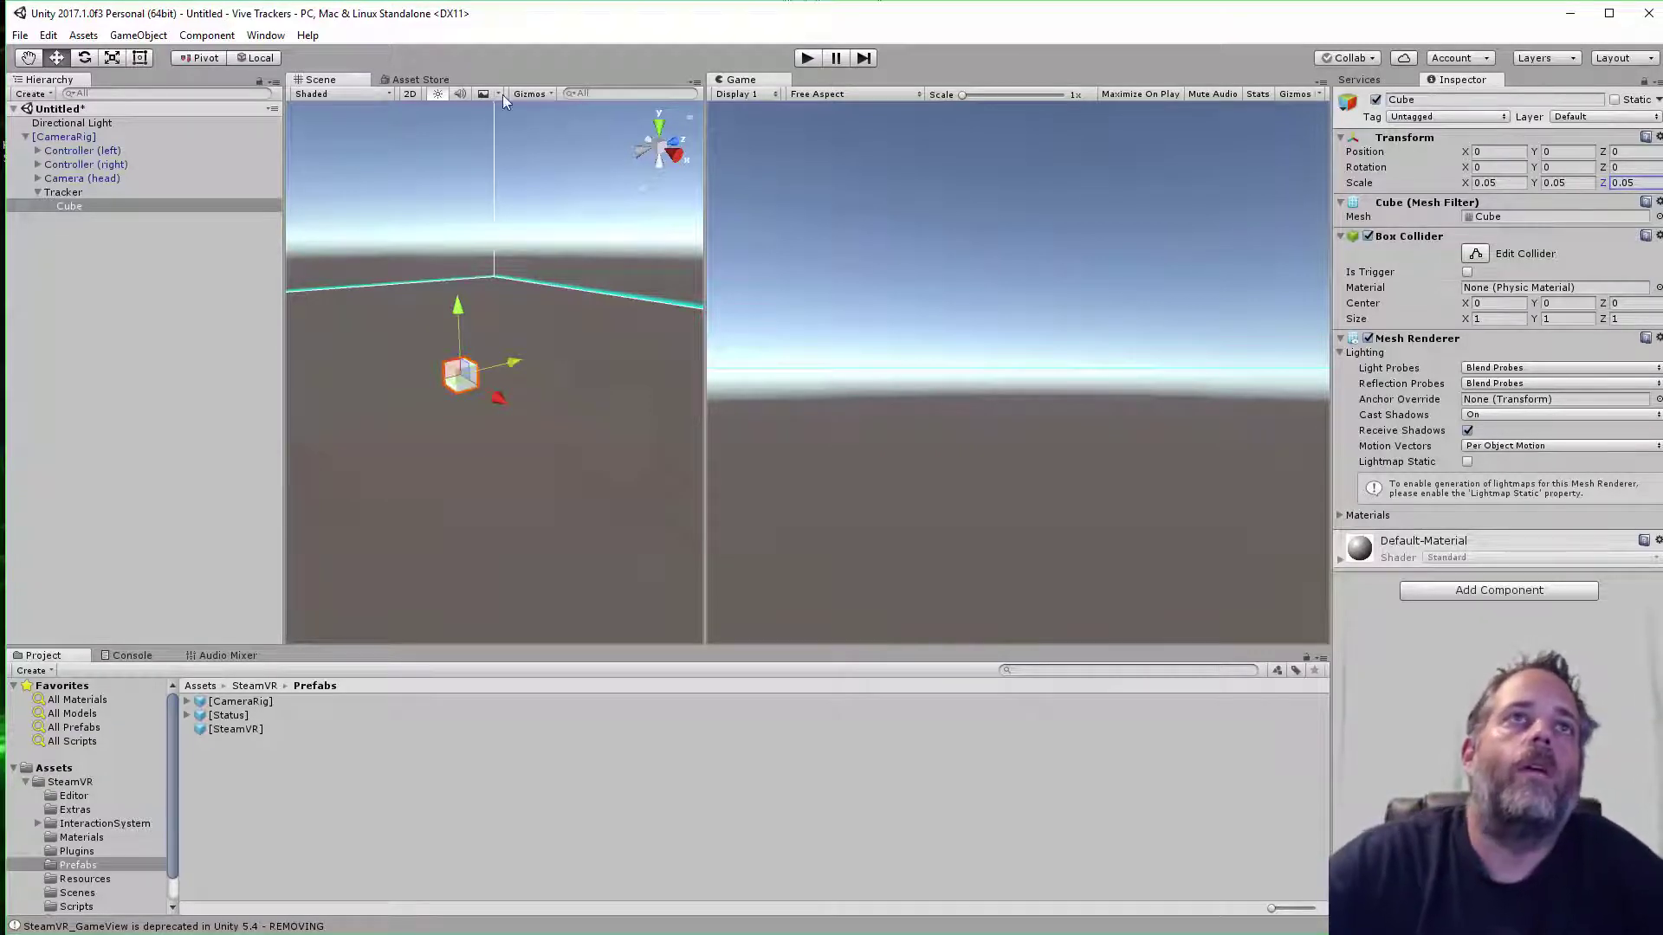
Attach the Steam VR_Tracked Object script to Tracker, then check the Cube and Tracker components
left_click(86, 193)
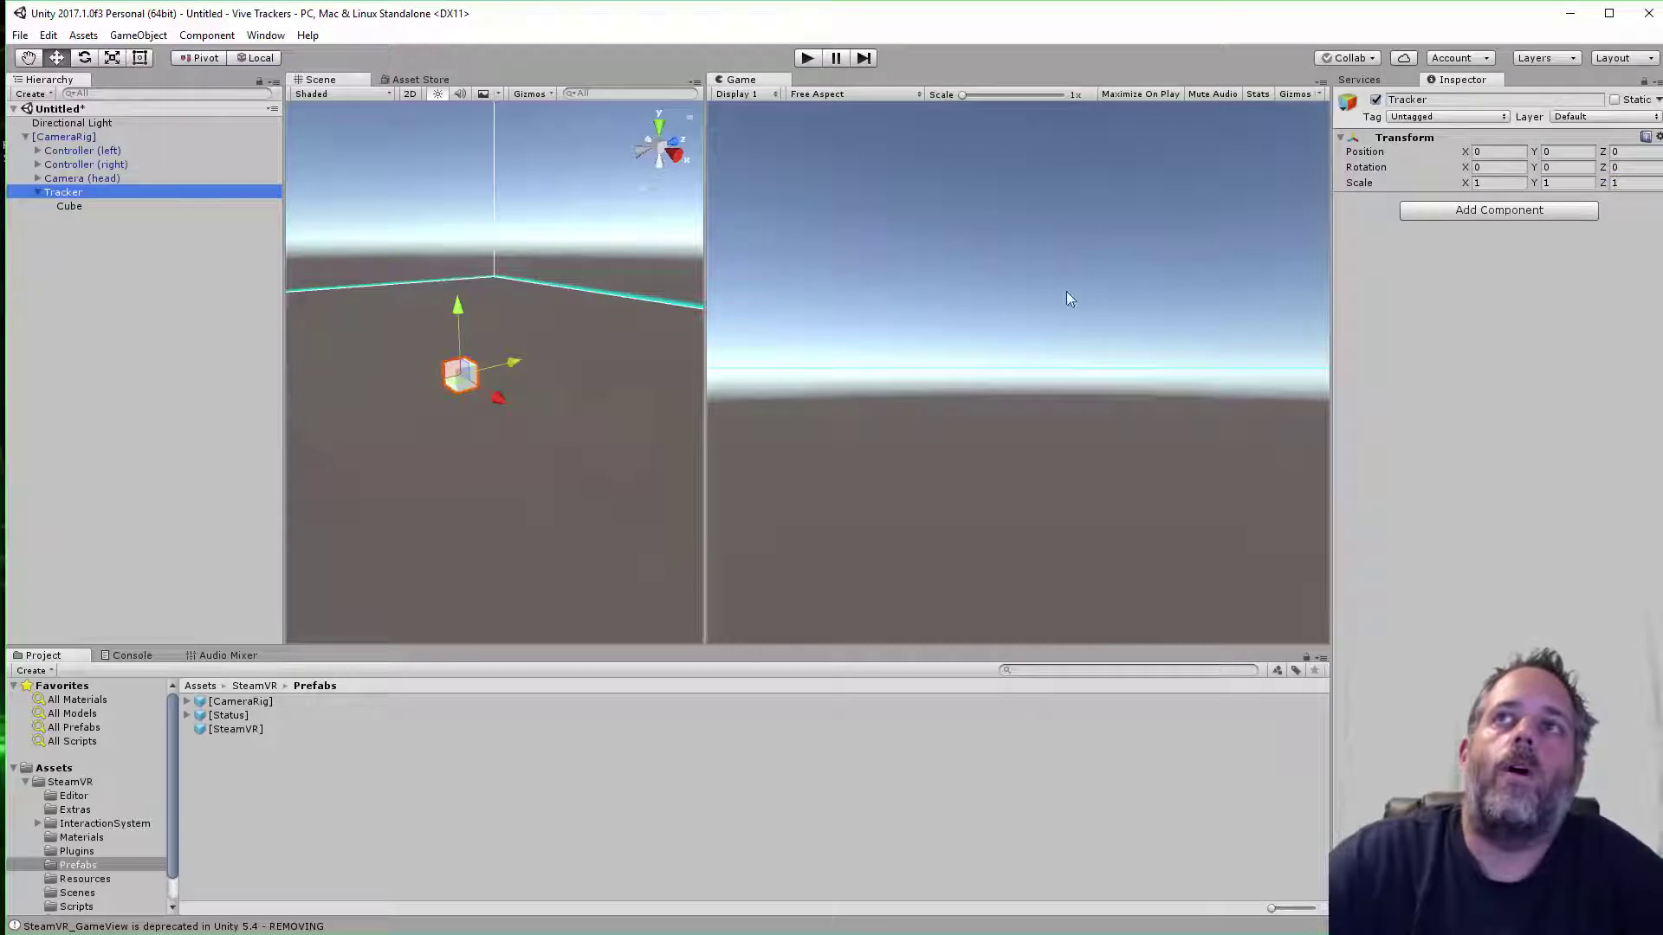
left_click(1470, 216)
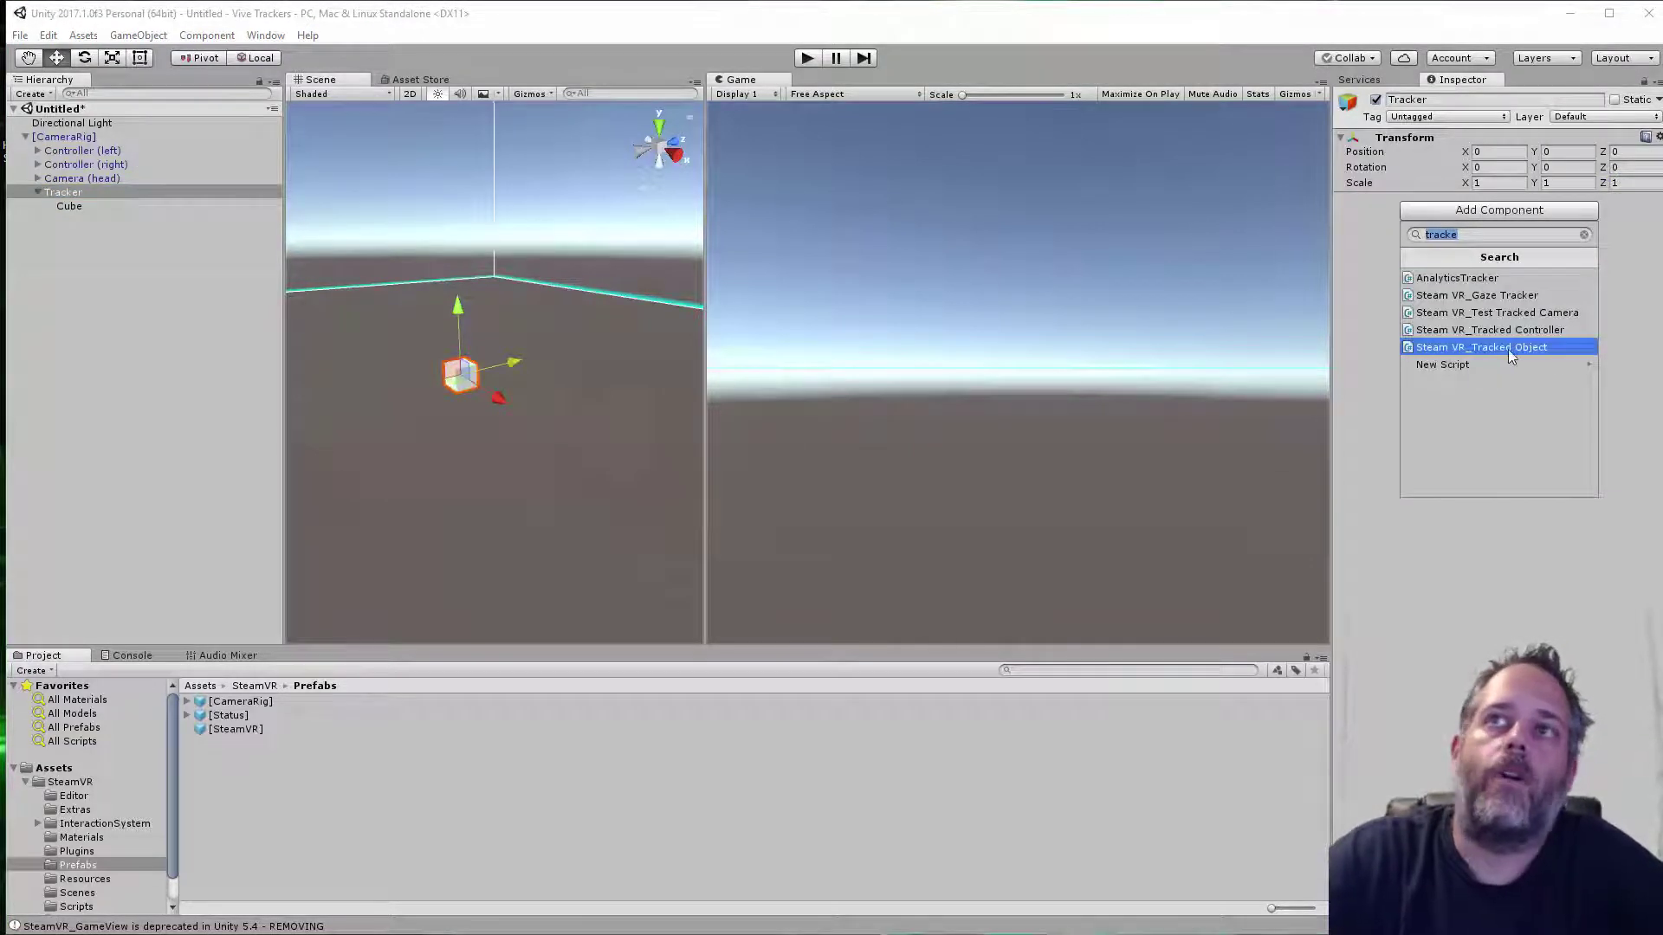
left_click(1509, 350)
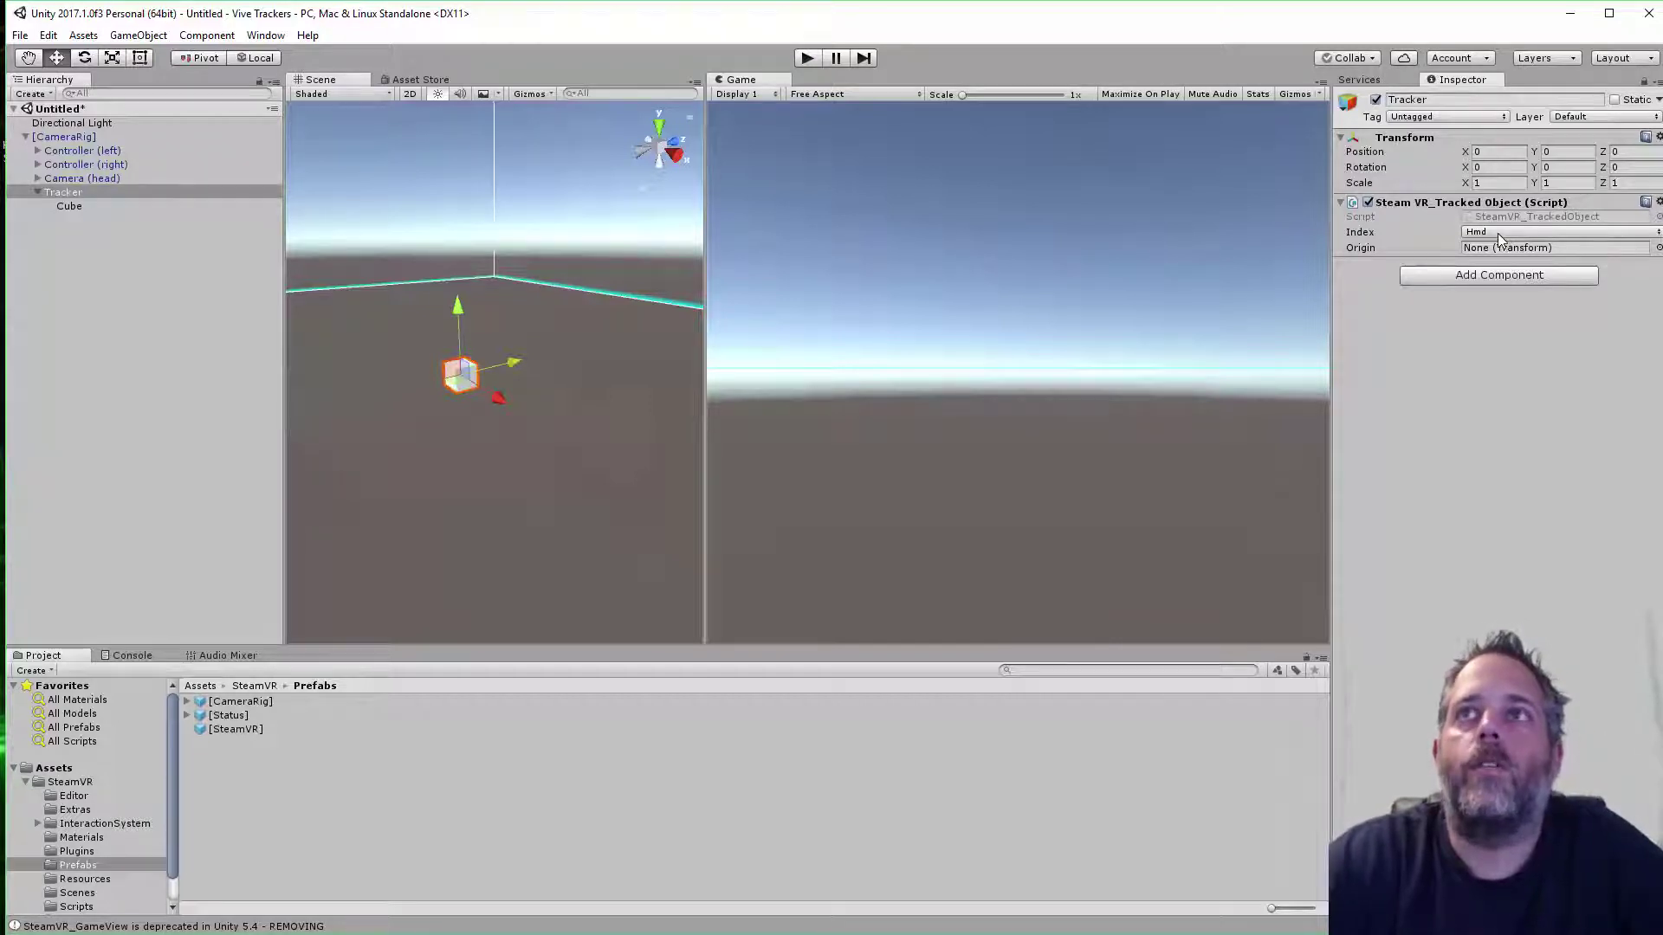
left_click(106, 206)
left_click(108, 191)
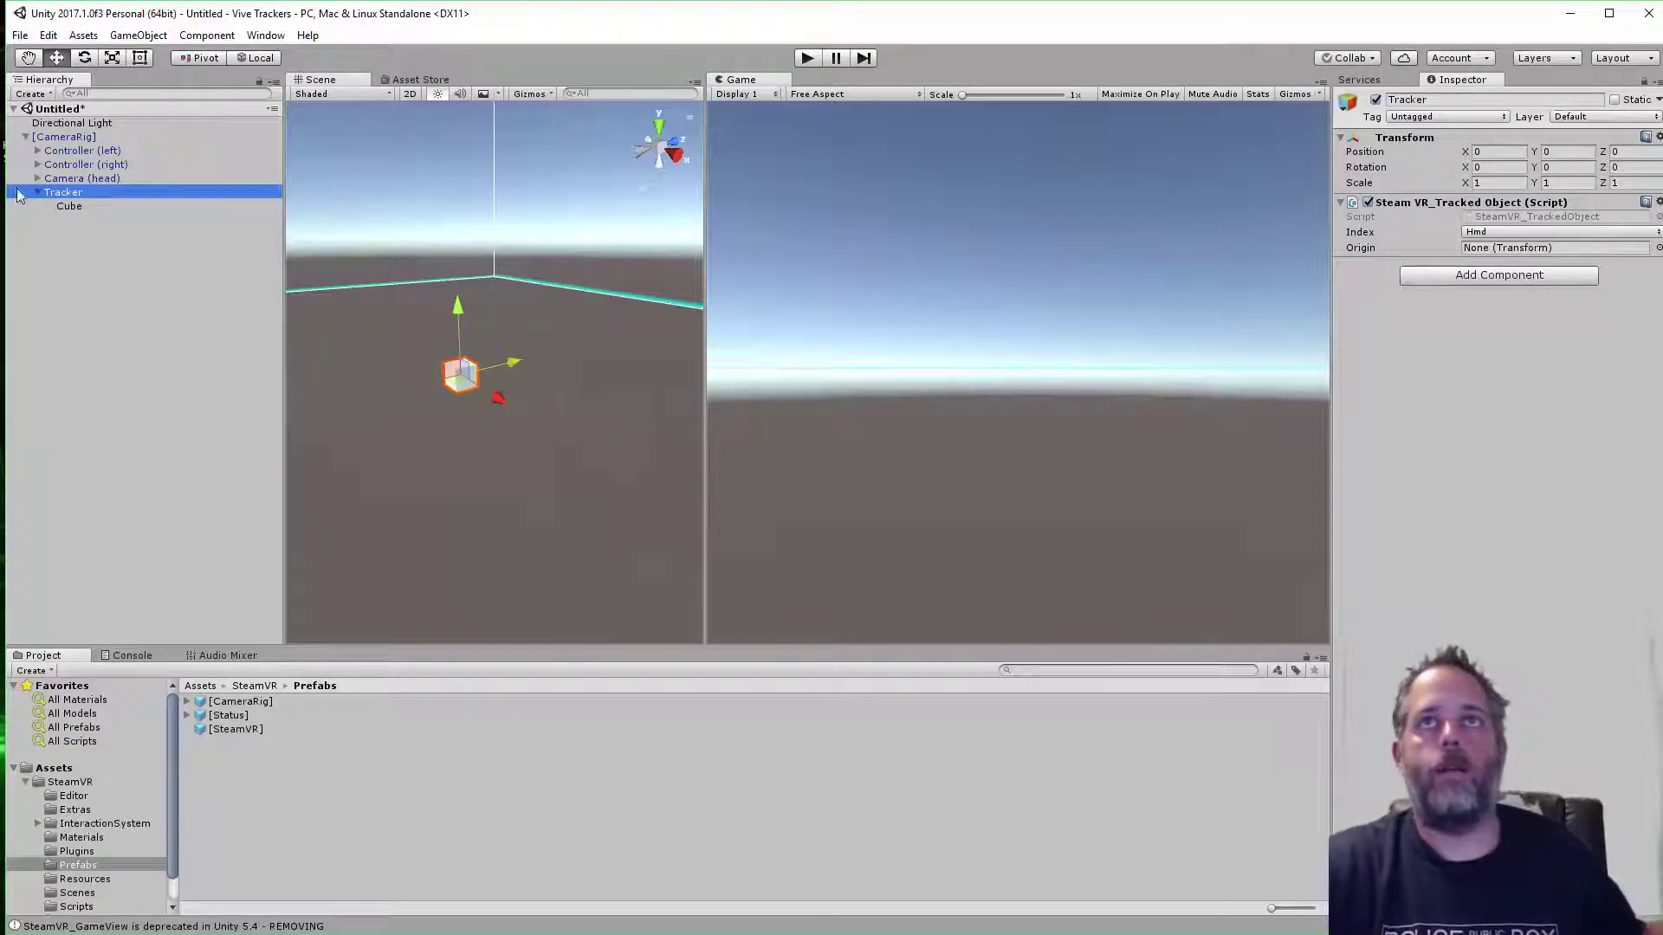
Test-run the scene, then assign Tracker to the CameraRig controller manager's Objects list
left_click(801, 59)
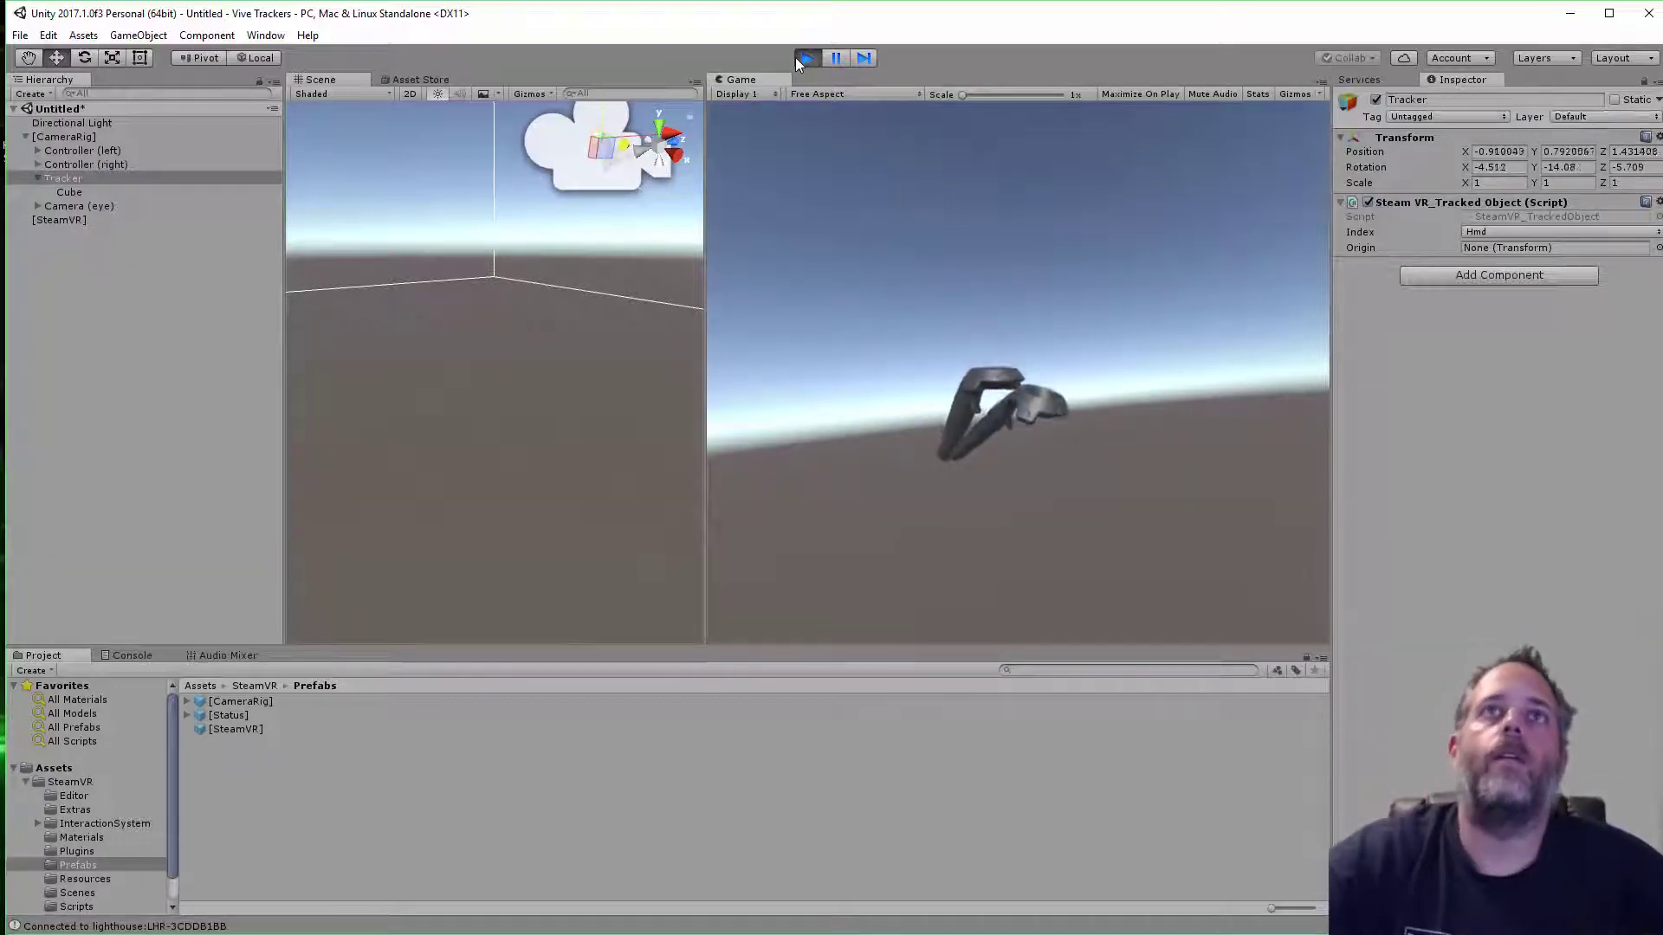
key("ctrl+p")
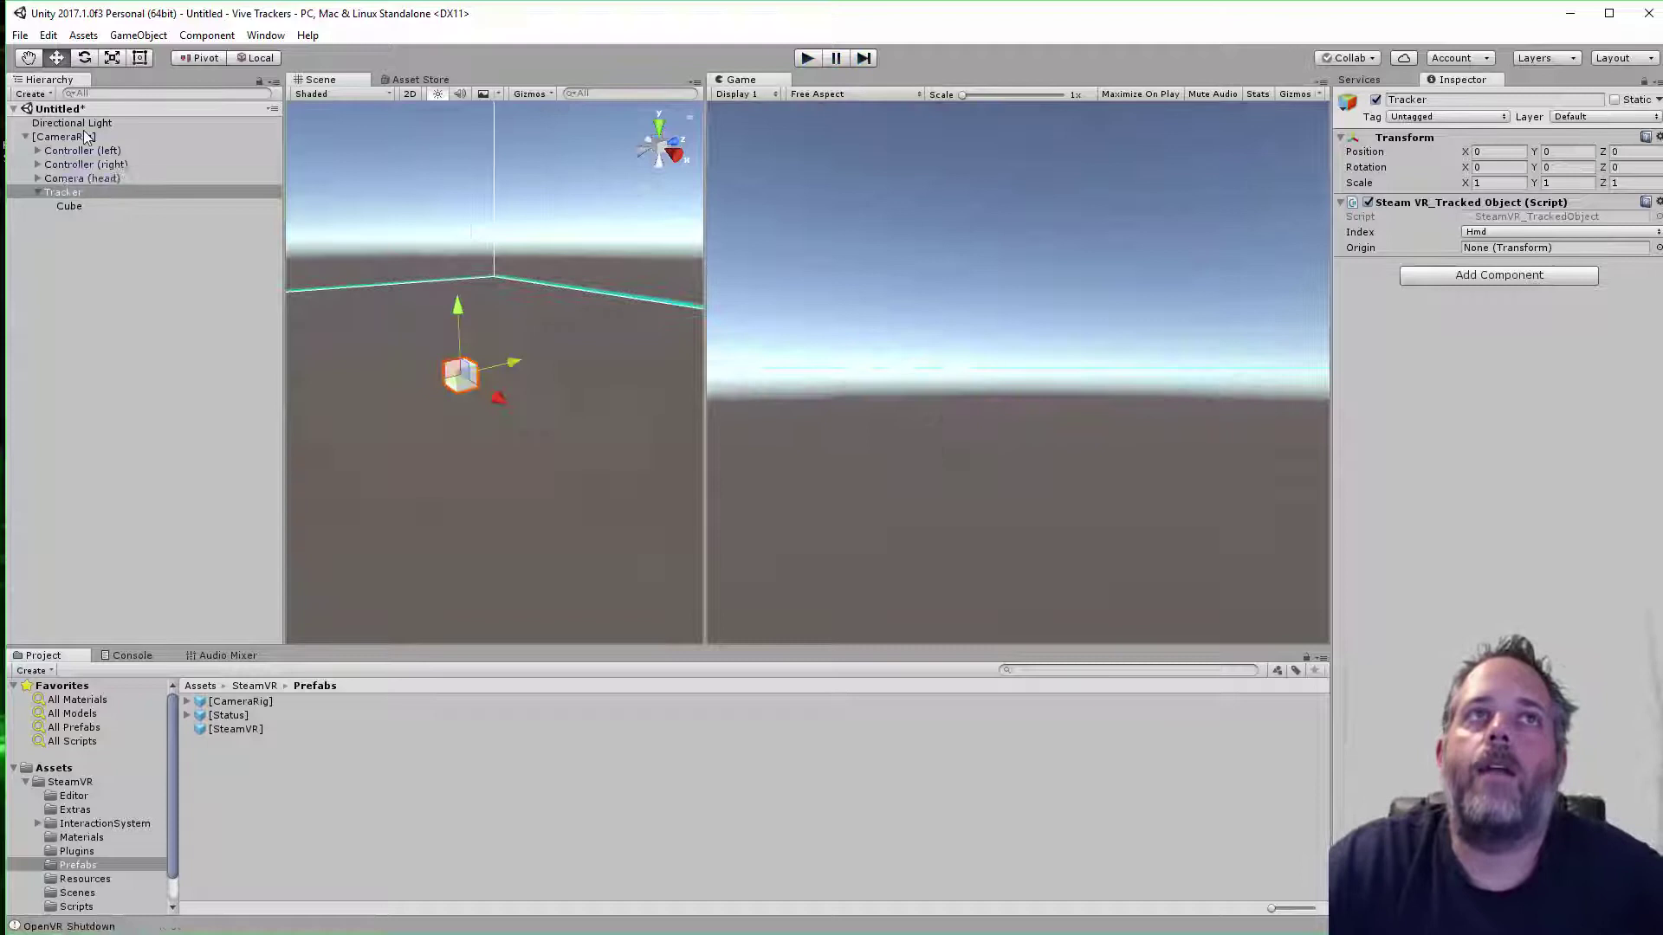
left_click(80, 136)
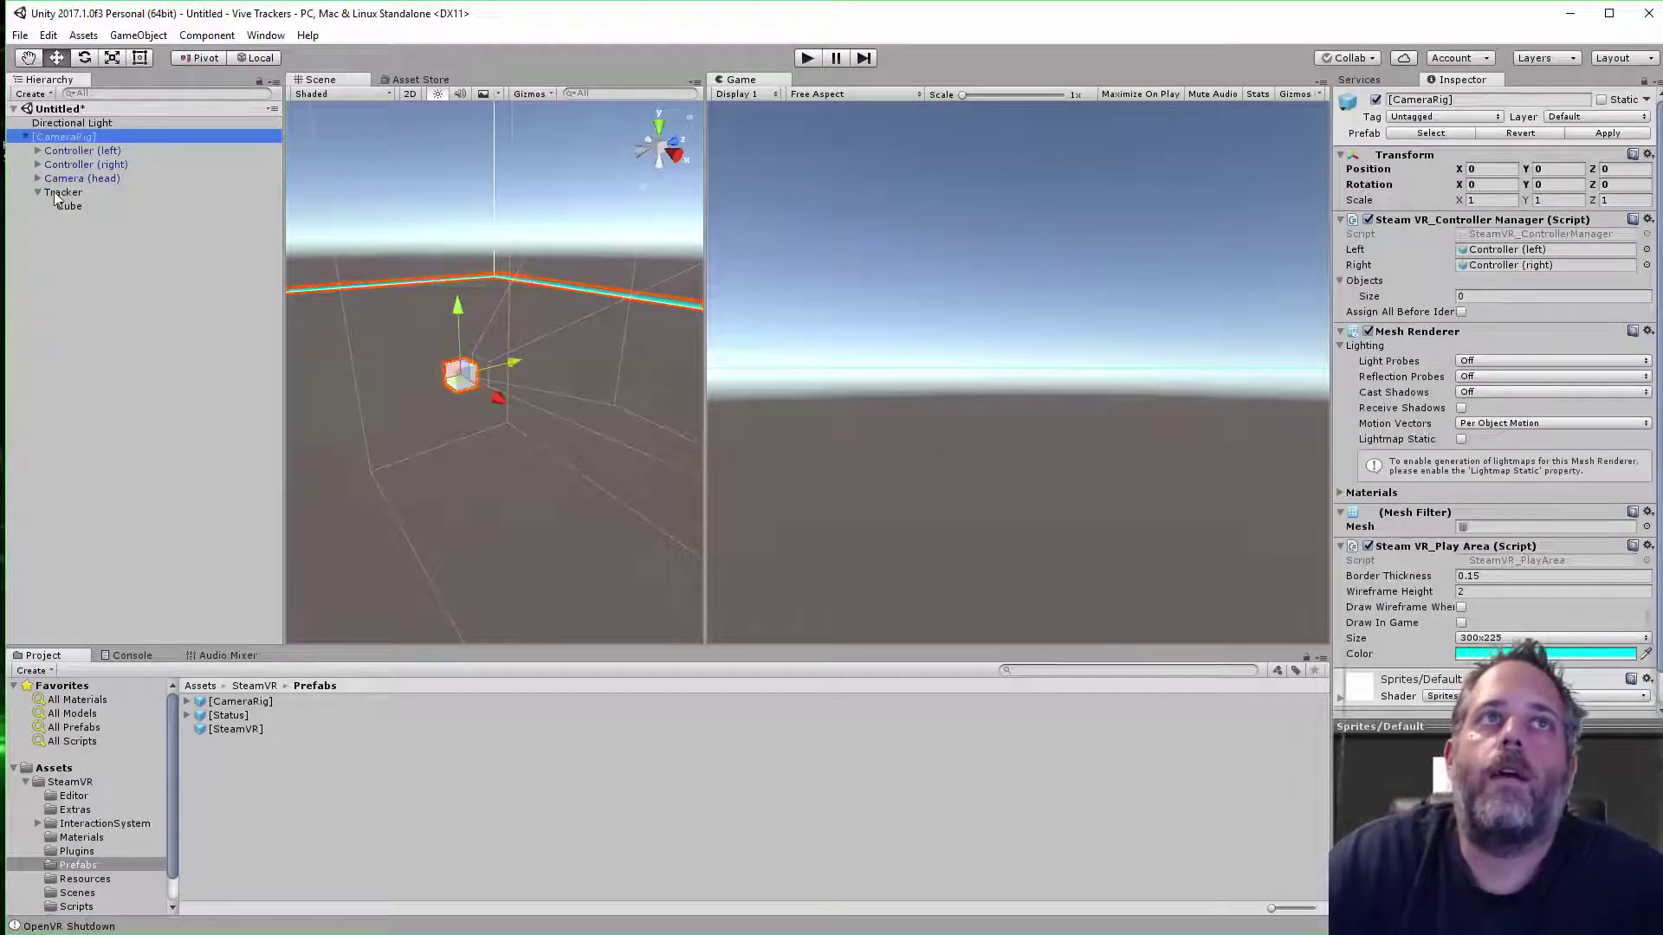
left_click_drag(58, 194, 1414, 287)
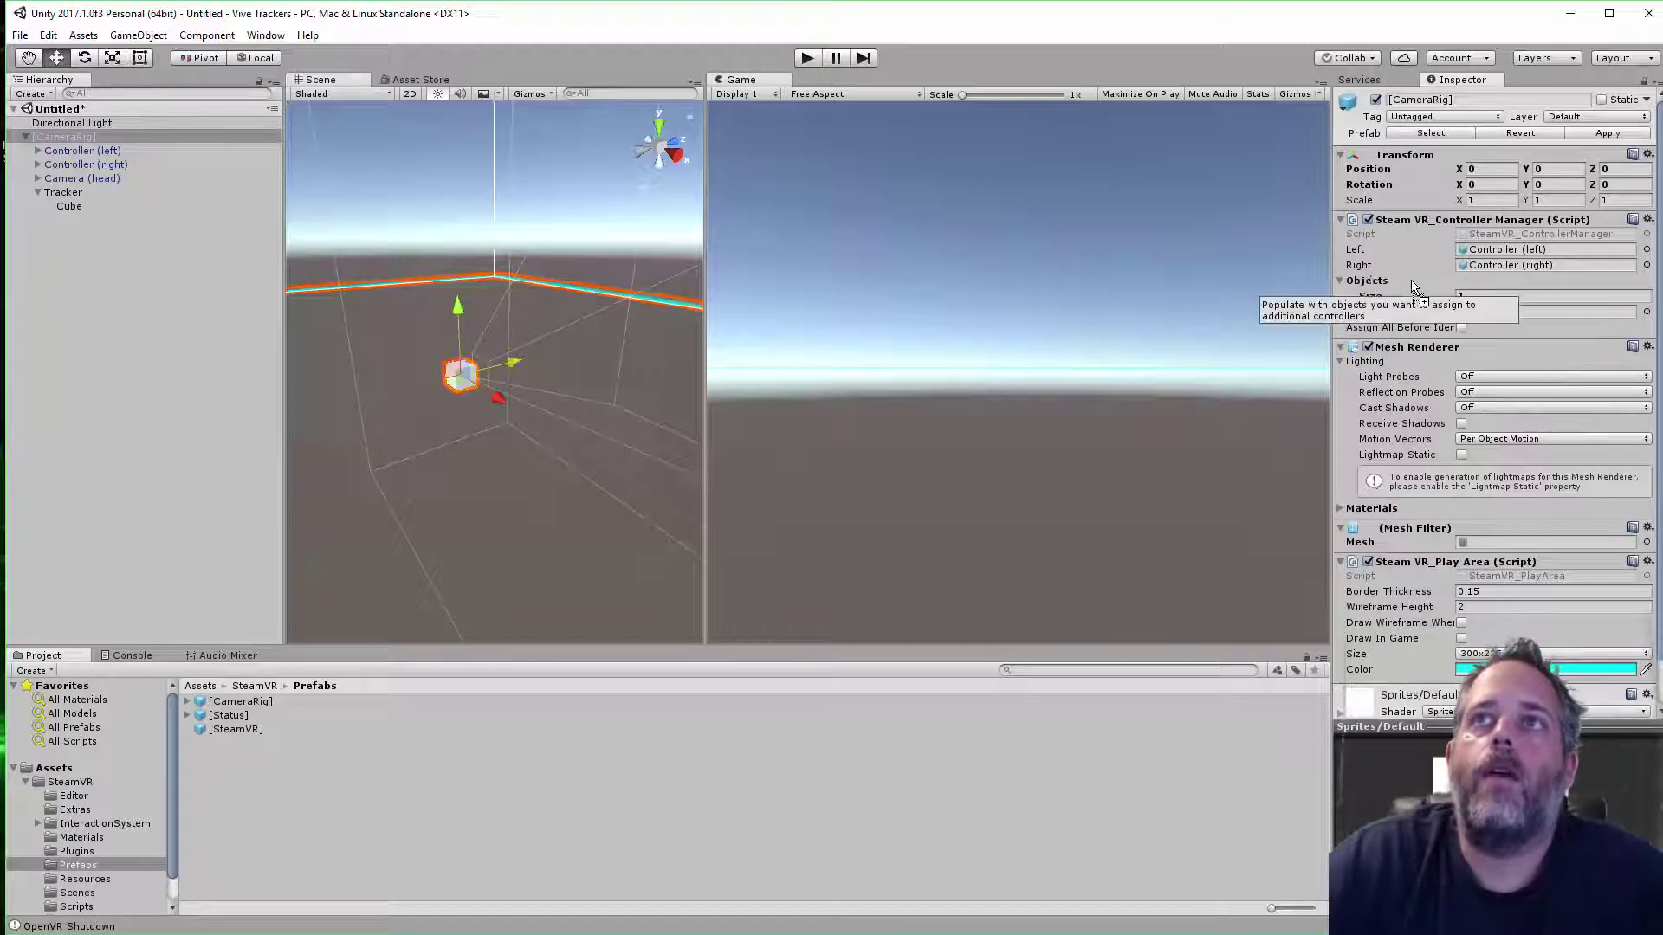
Run the scene to watch the tracked white cube in the Game view, then stop it
left_click(804, 58)
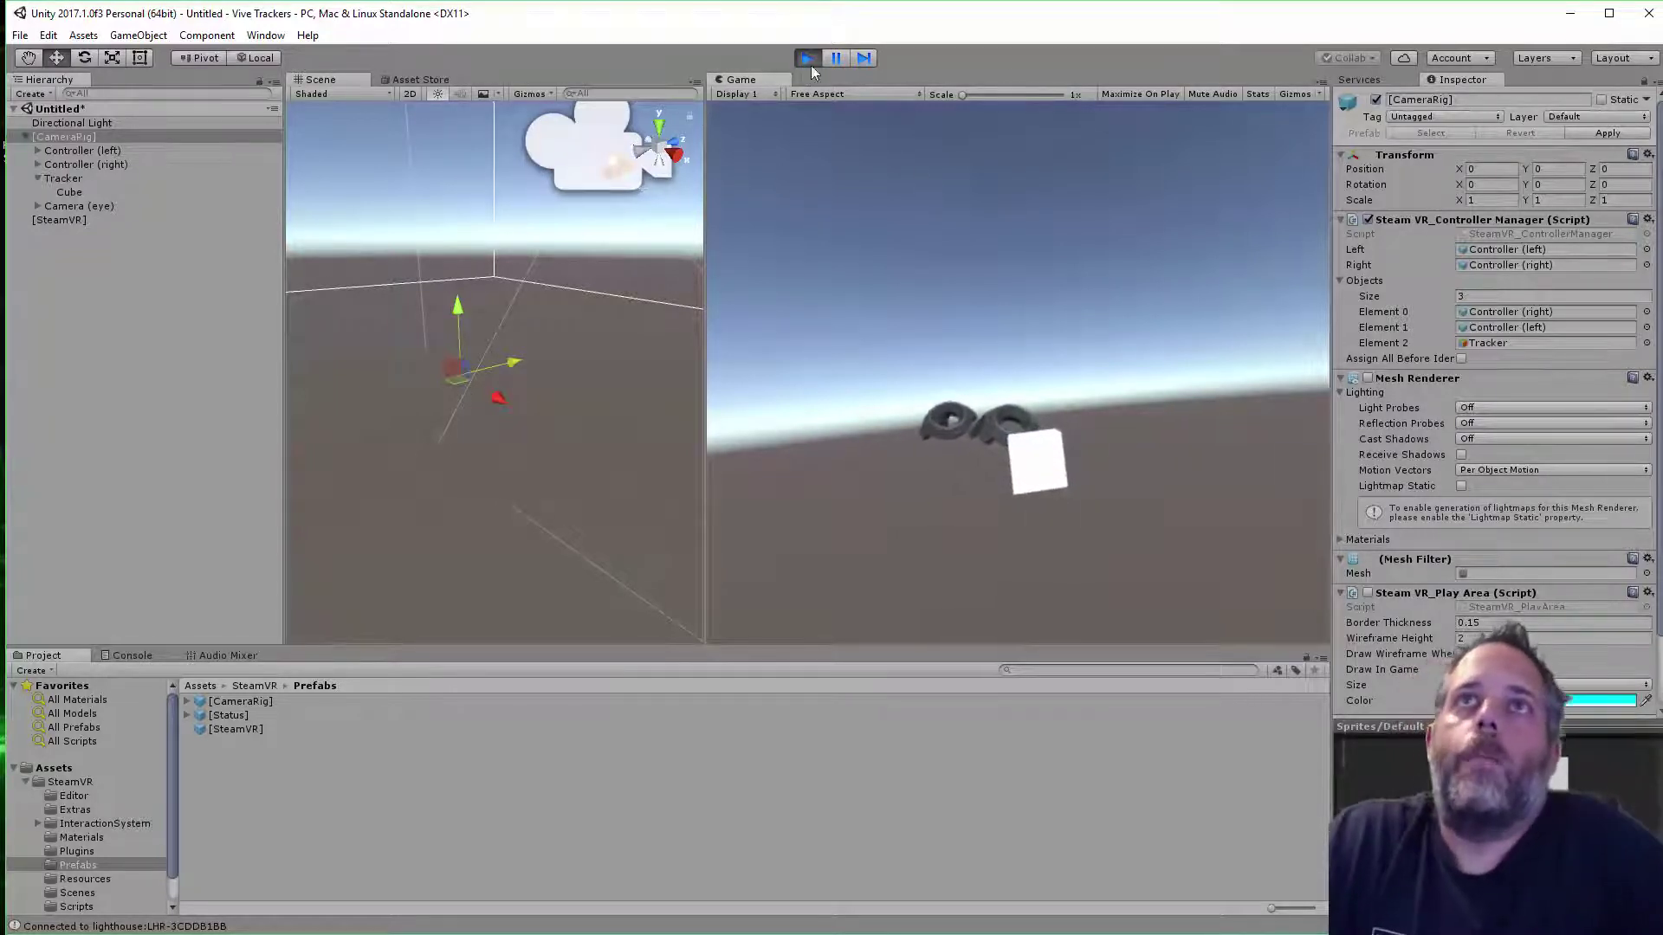
left_click(809, 59)
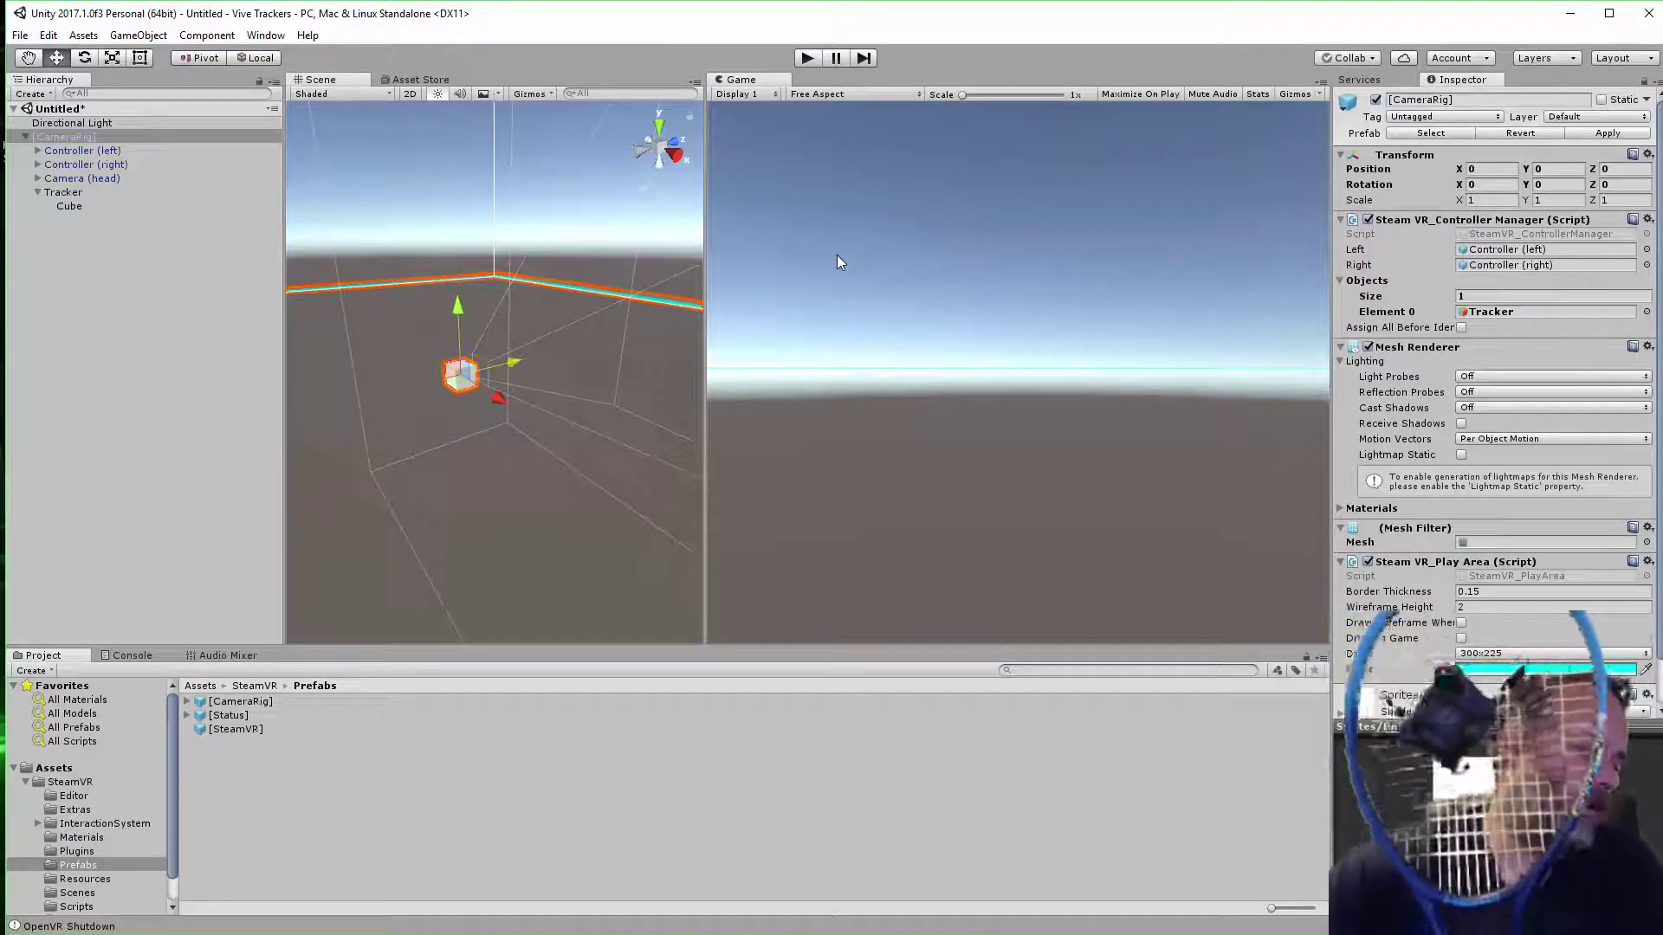
Test-run the scene again, stop it, and bring up the VR Sports Props Asset Store page
left_click(805, 59)
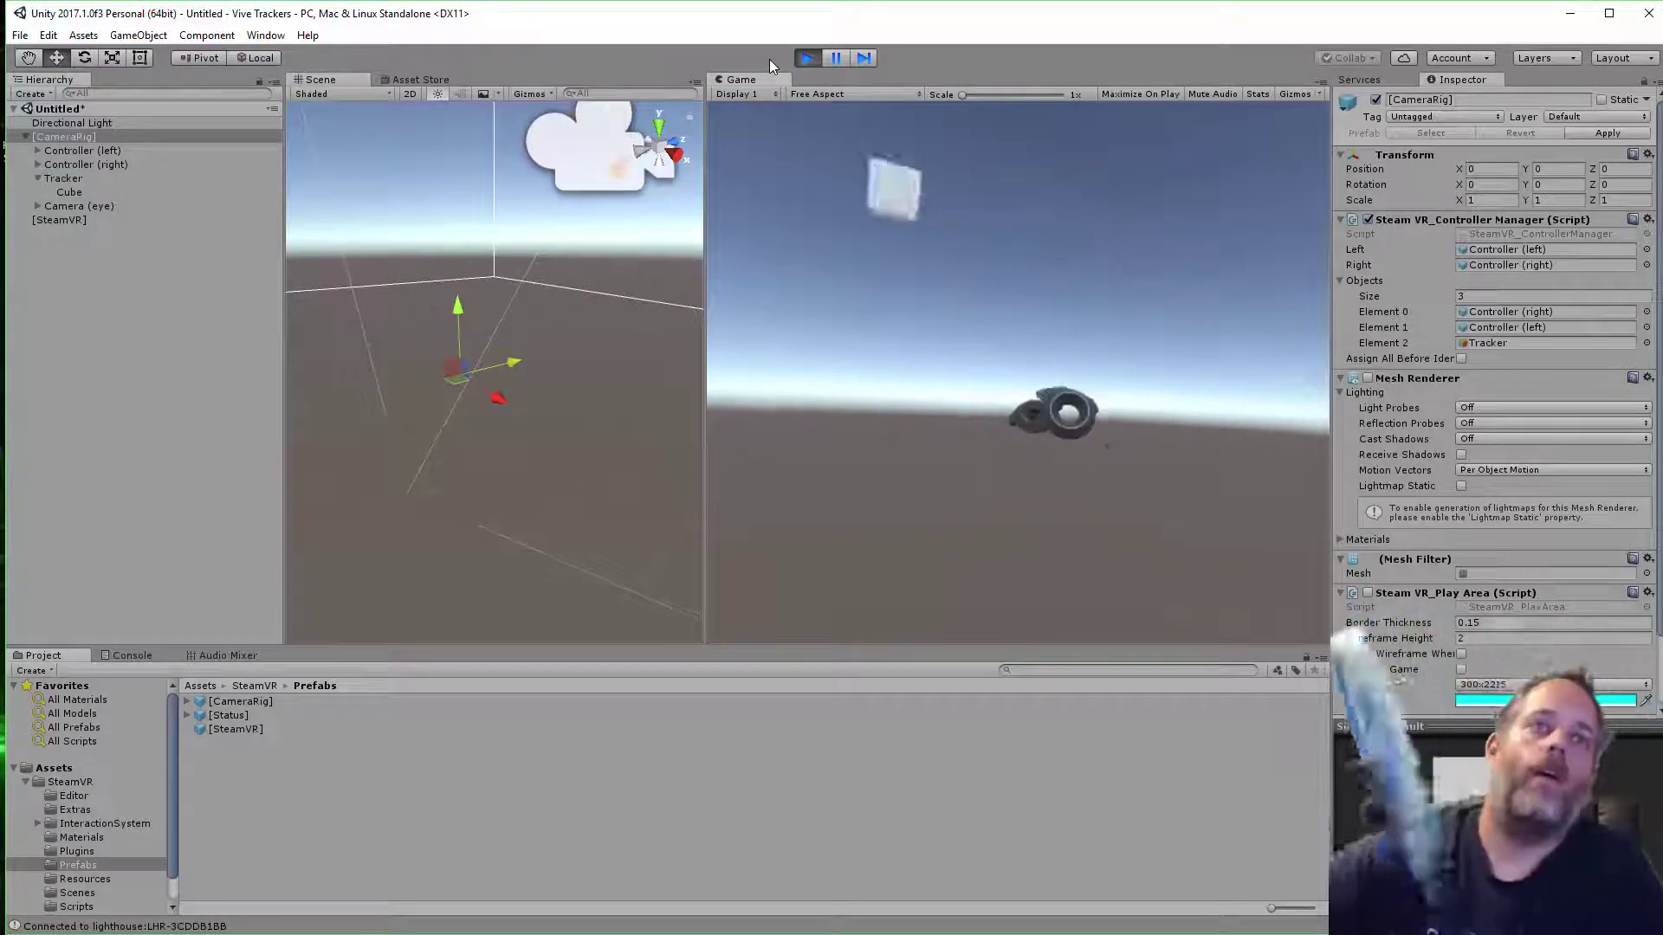
left_click(806, 61)
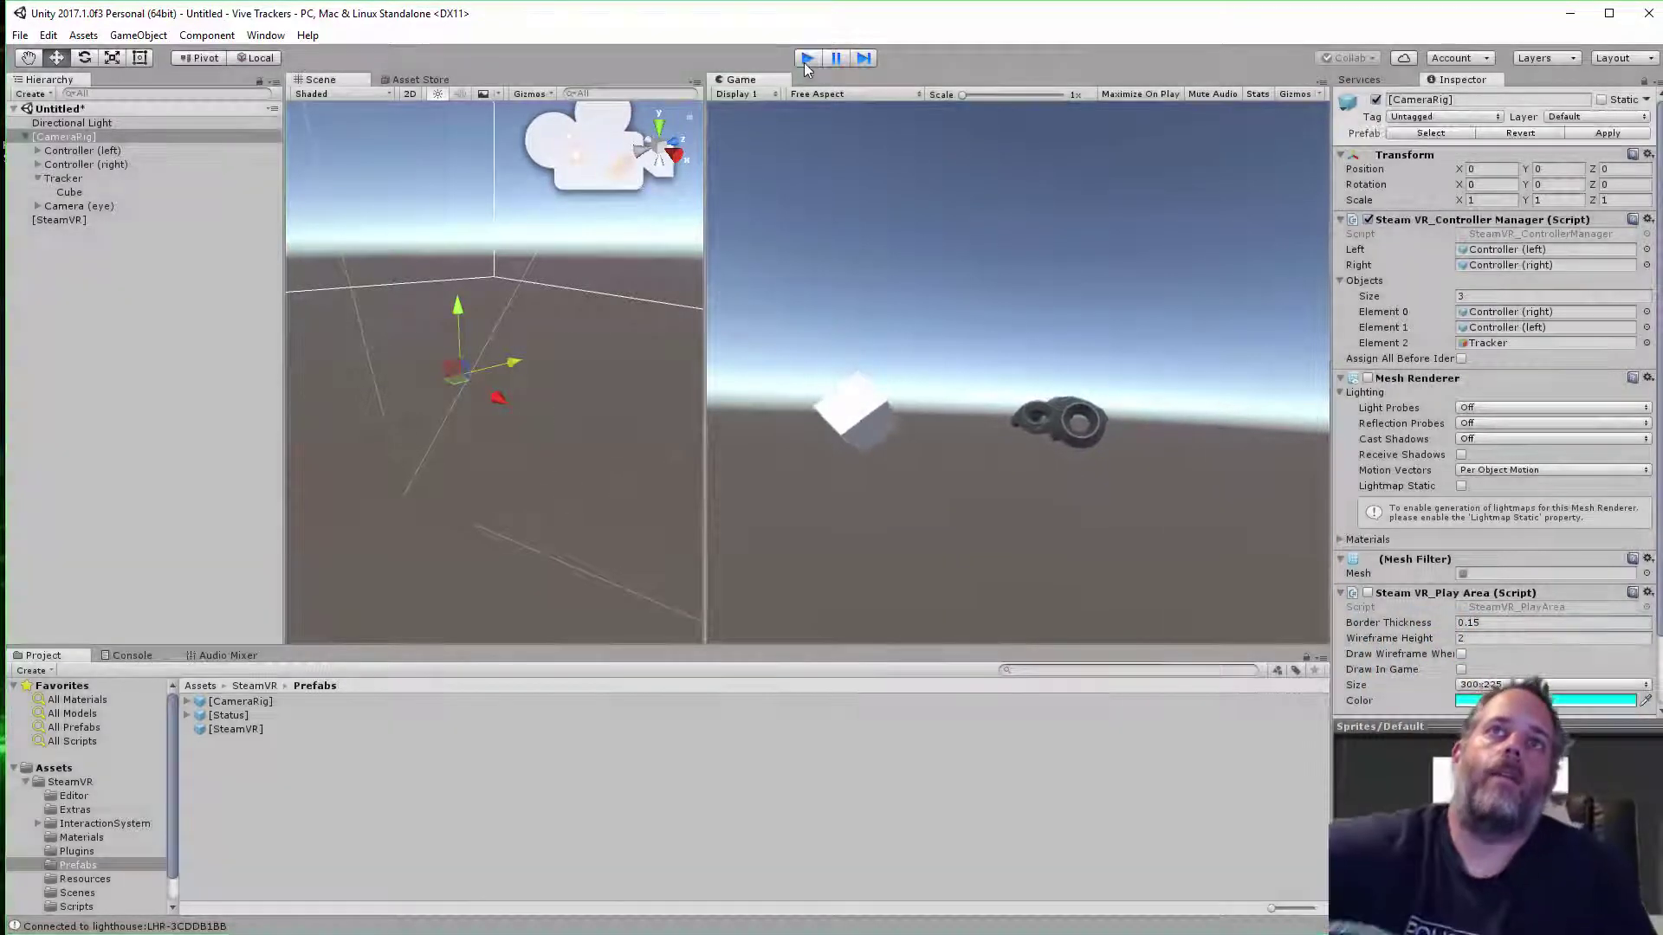
left_click(447, 81)
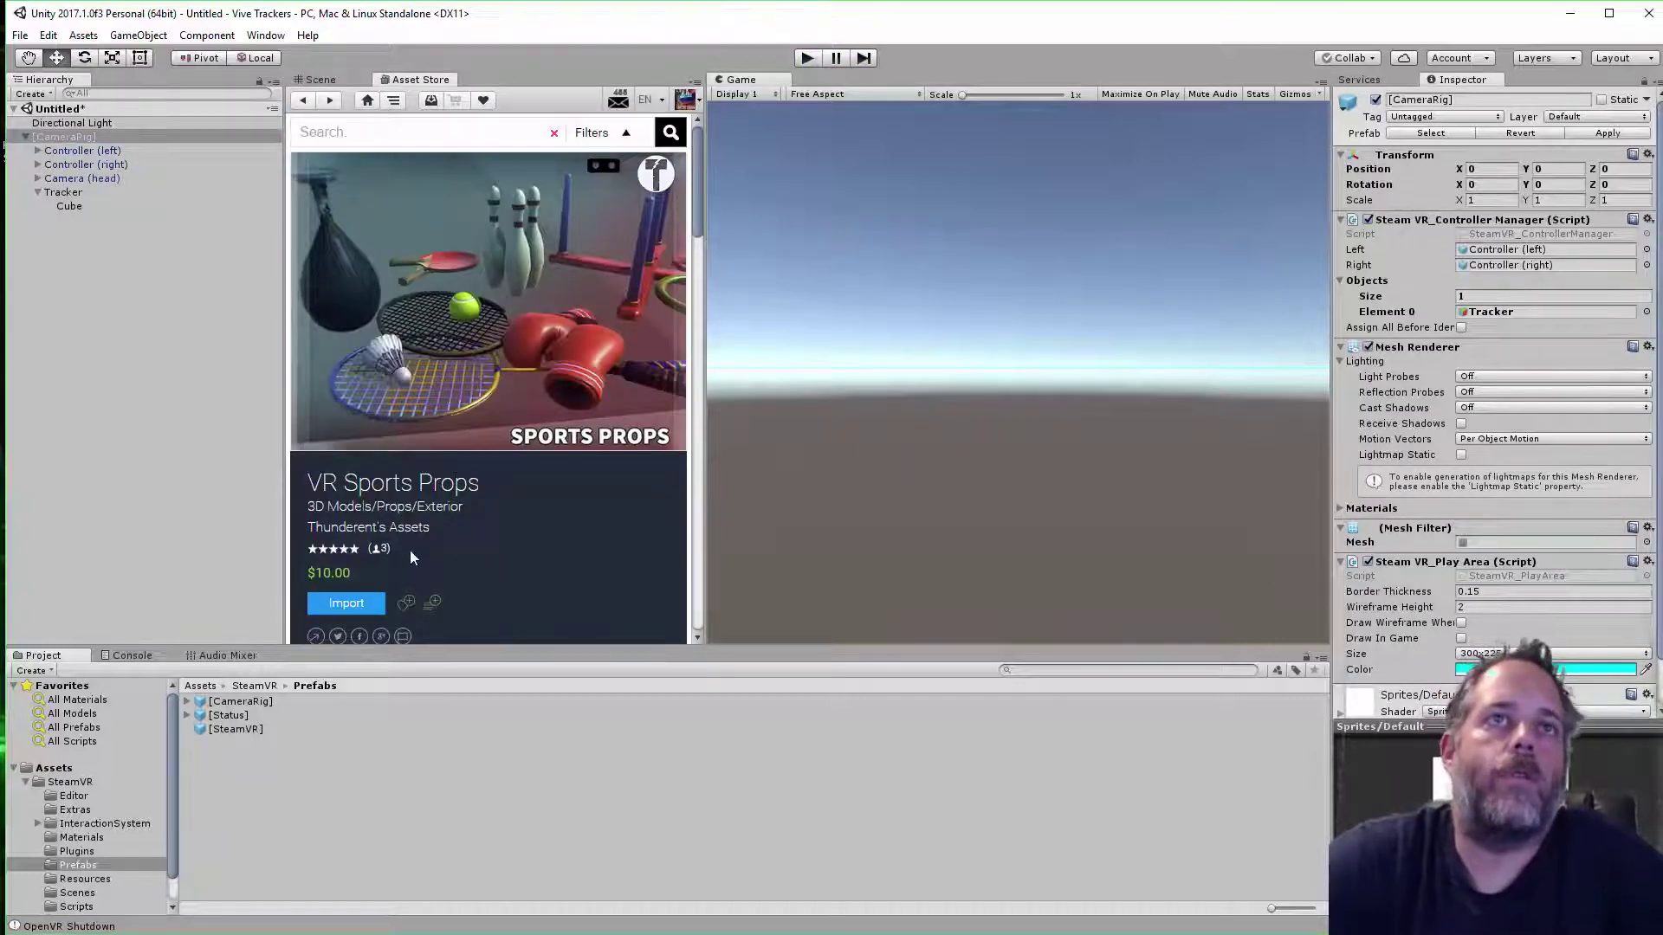
Place the TennisBat model from VR Sports Pack > Models under Tracker in the Hierarchy
left_click(26, 782)
left_click(47, 797)
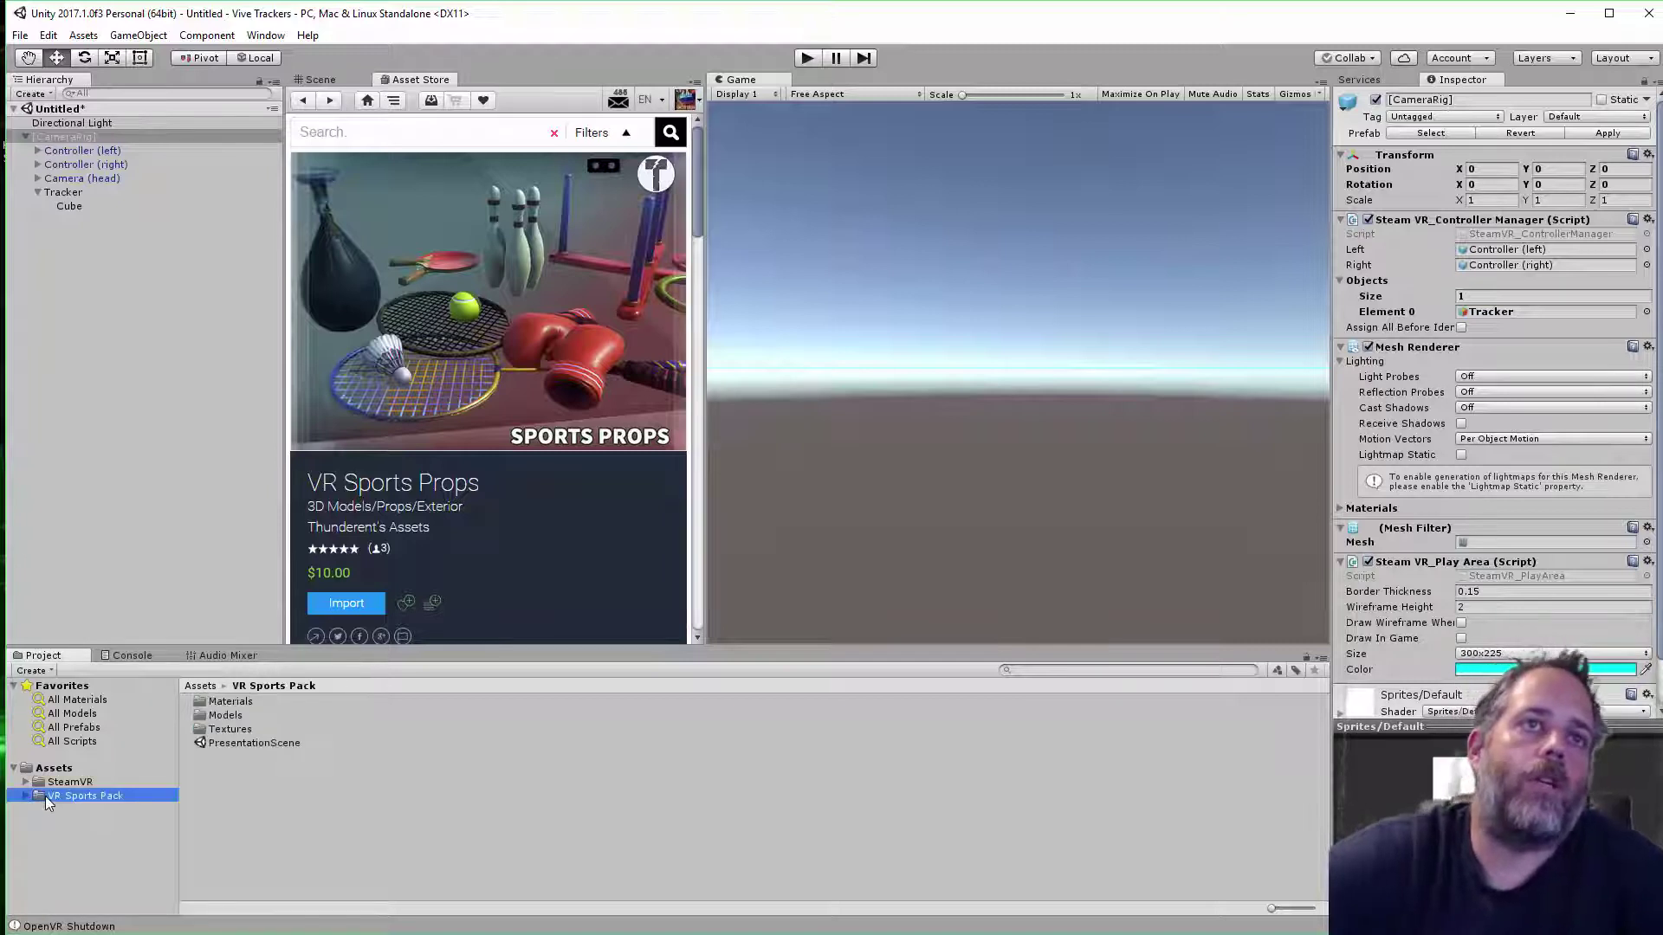
key("Right")
key("Down")
key("Down")
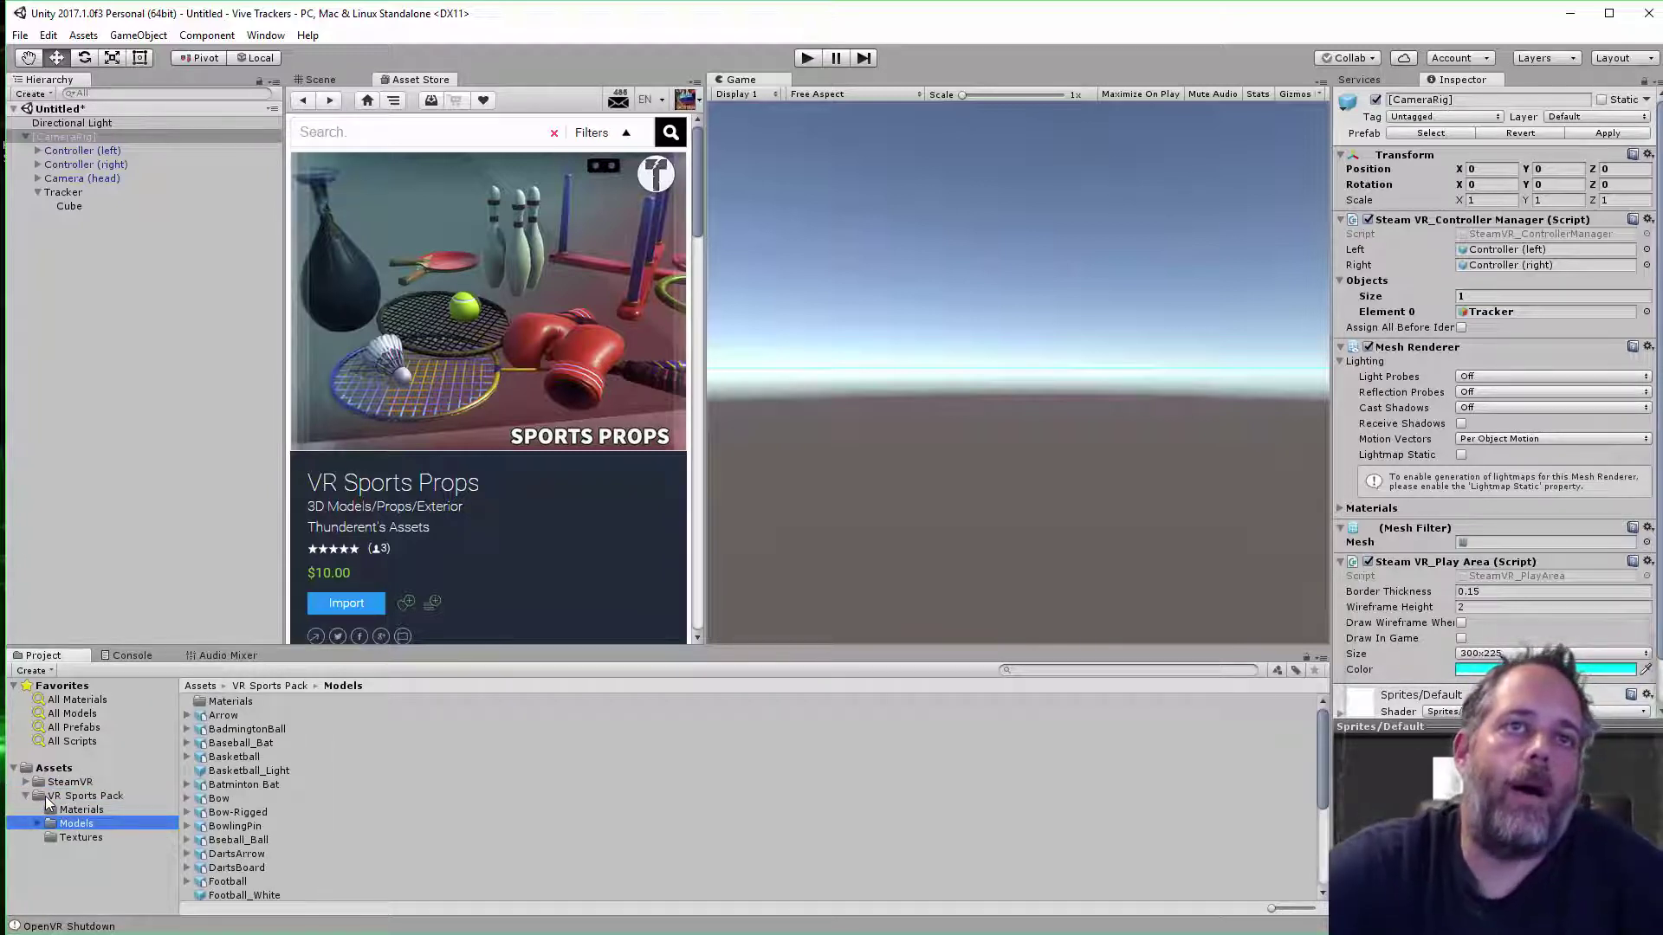
scroll(260, 832, "down", 5)
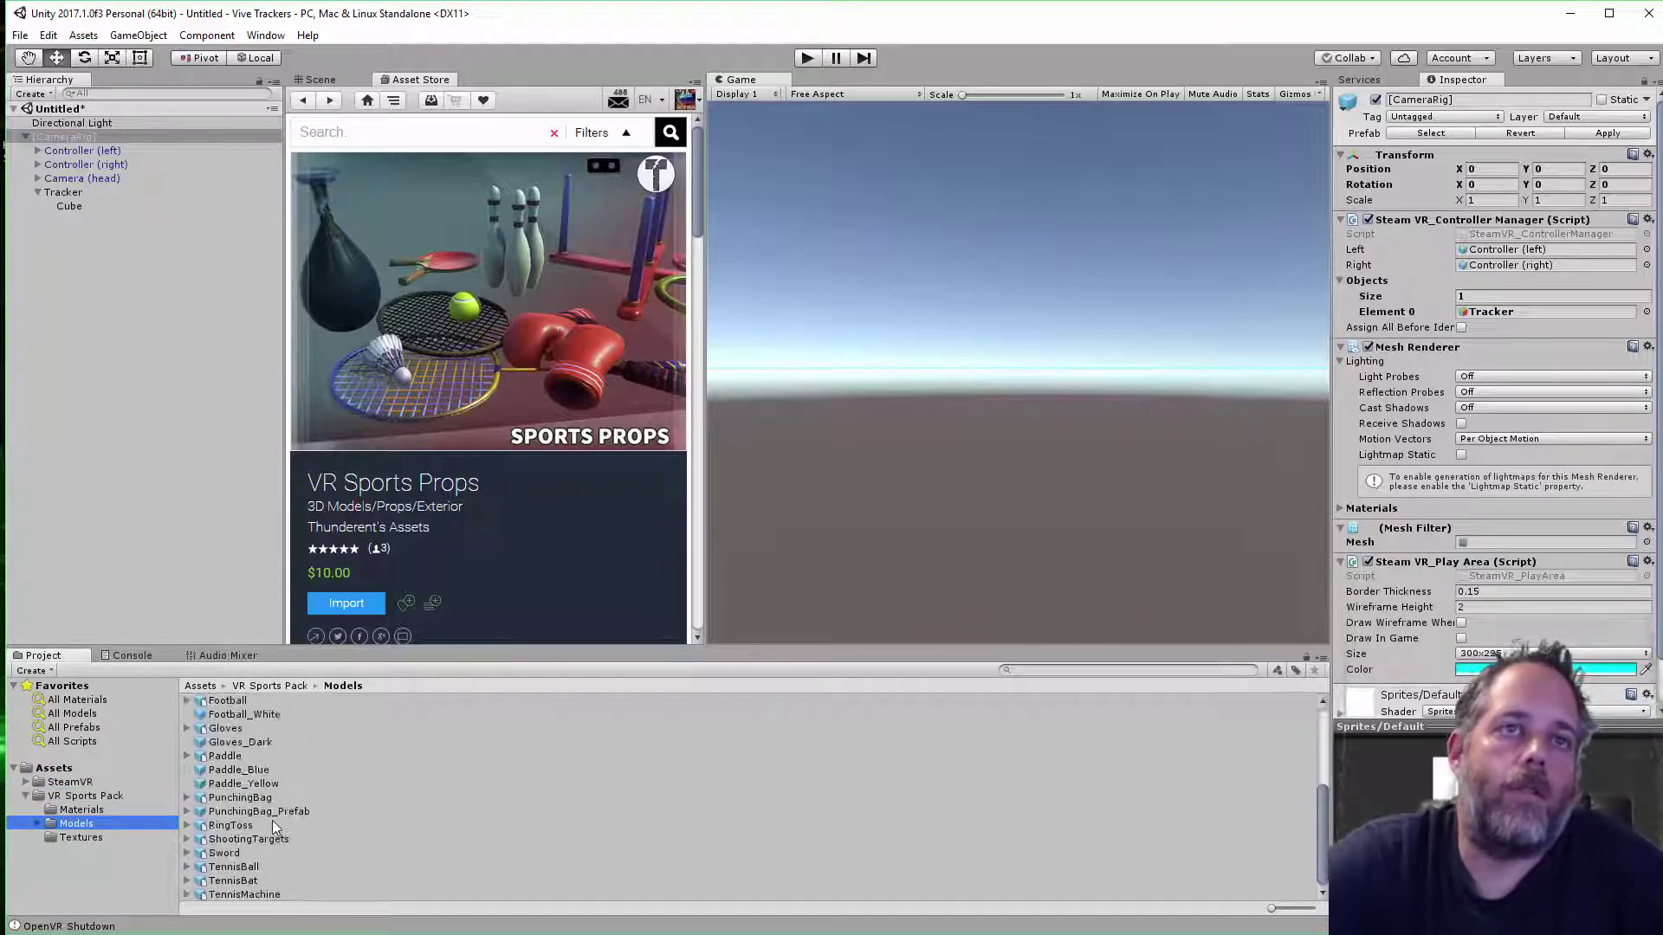
left_click(252, 883)
left_click(339, 79)
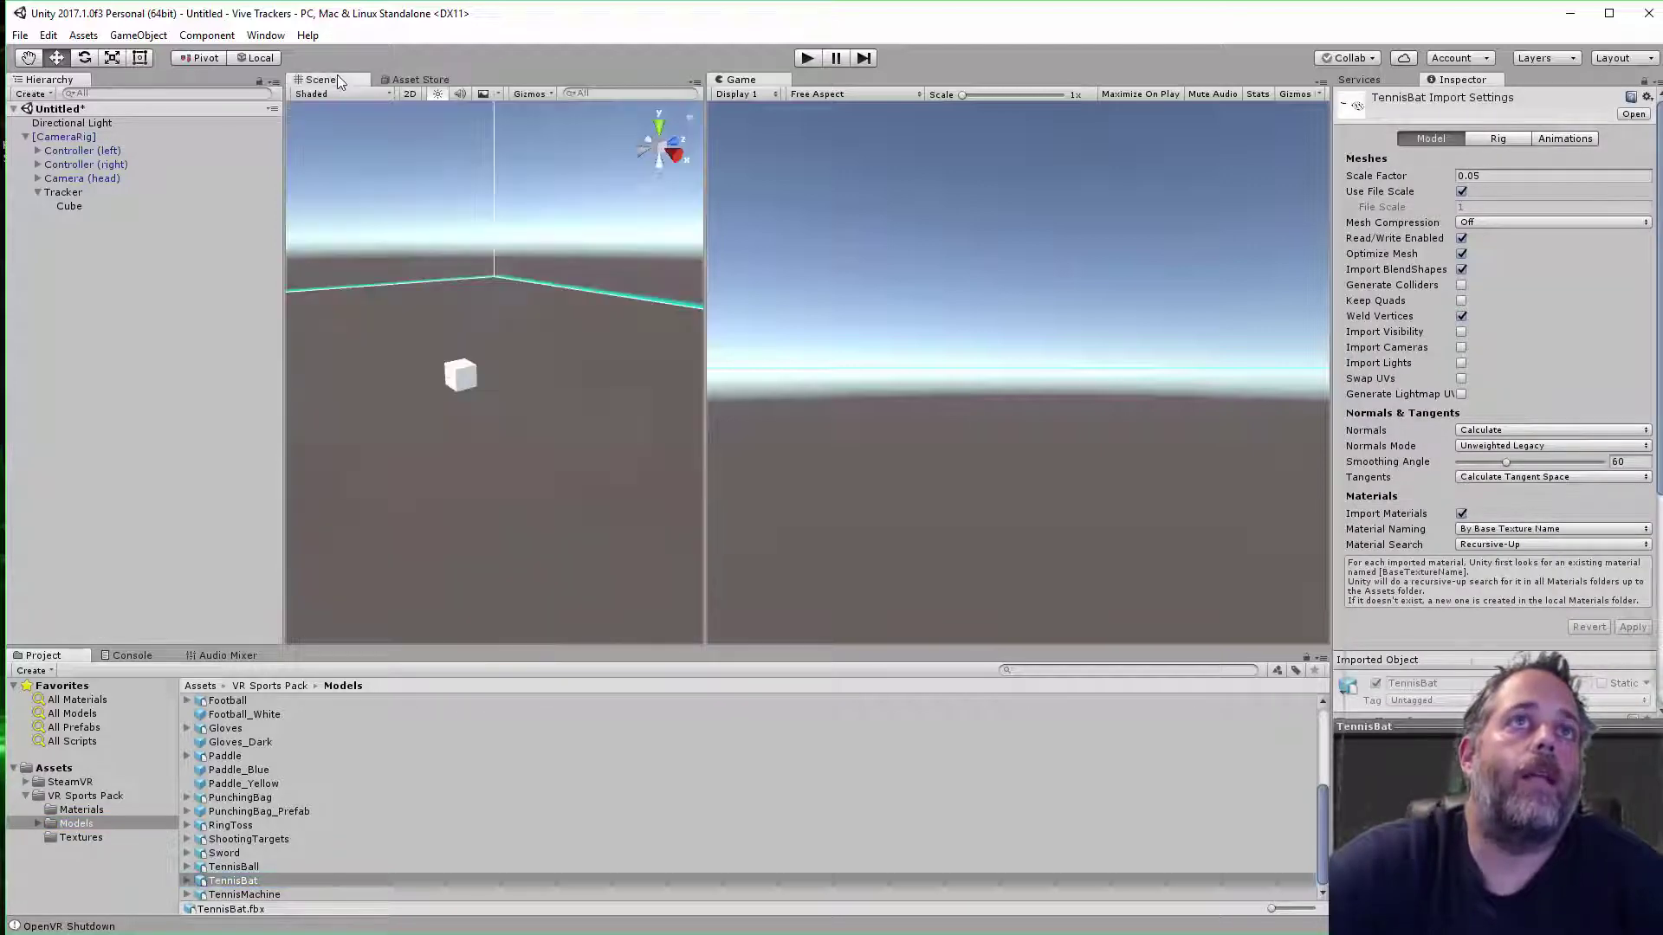
left_click_drag(238, 882, 66, 193)
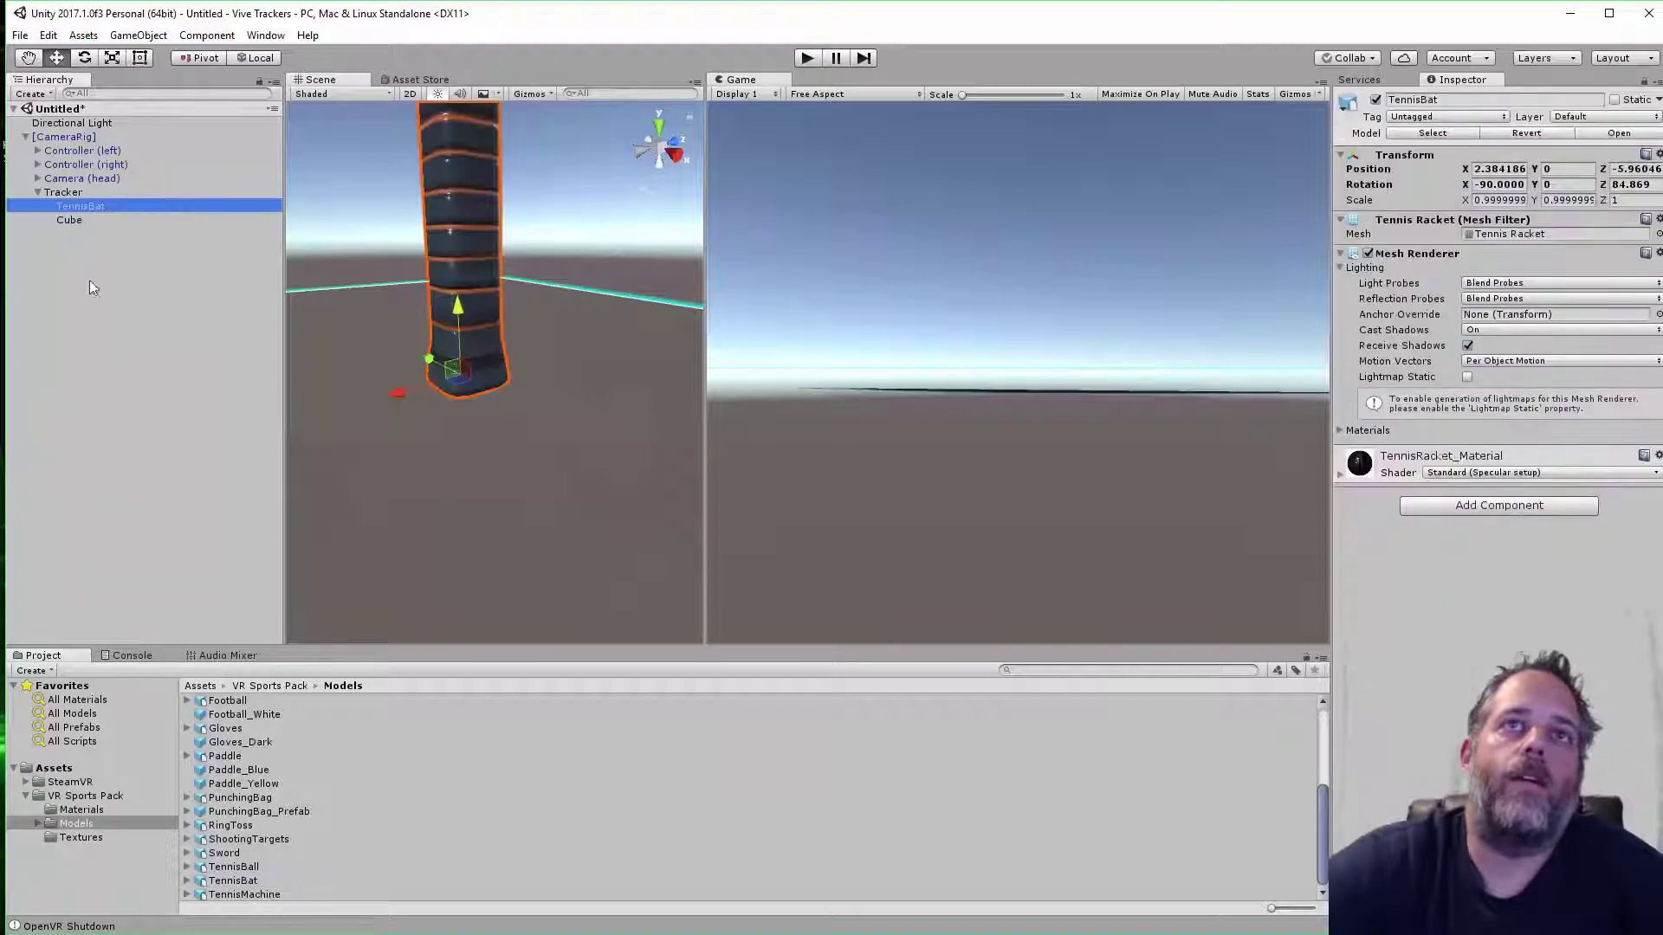
left_click_drag(506, 417, 465, 374, "alt")
Set the TennisBat model's import Scale Factor to 0.01, apply it, and reframe the racket
key("f")
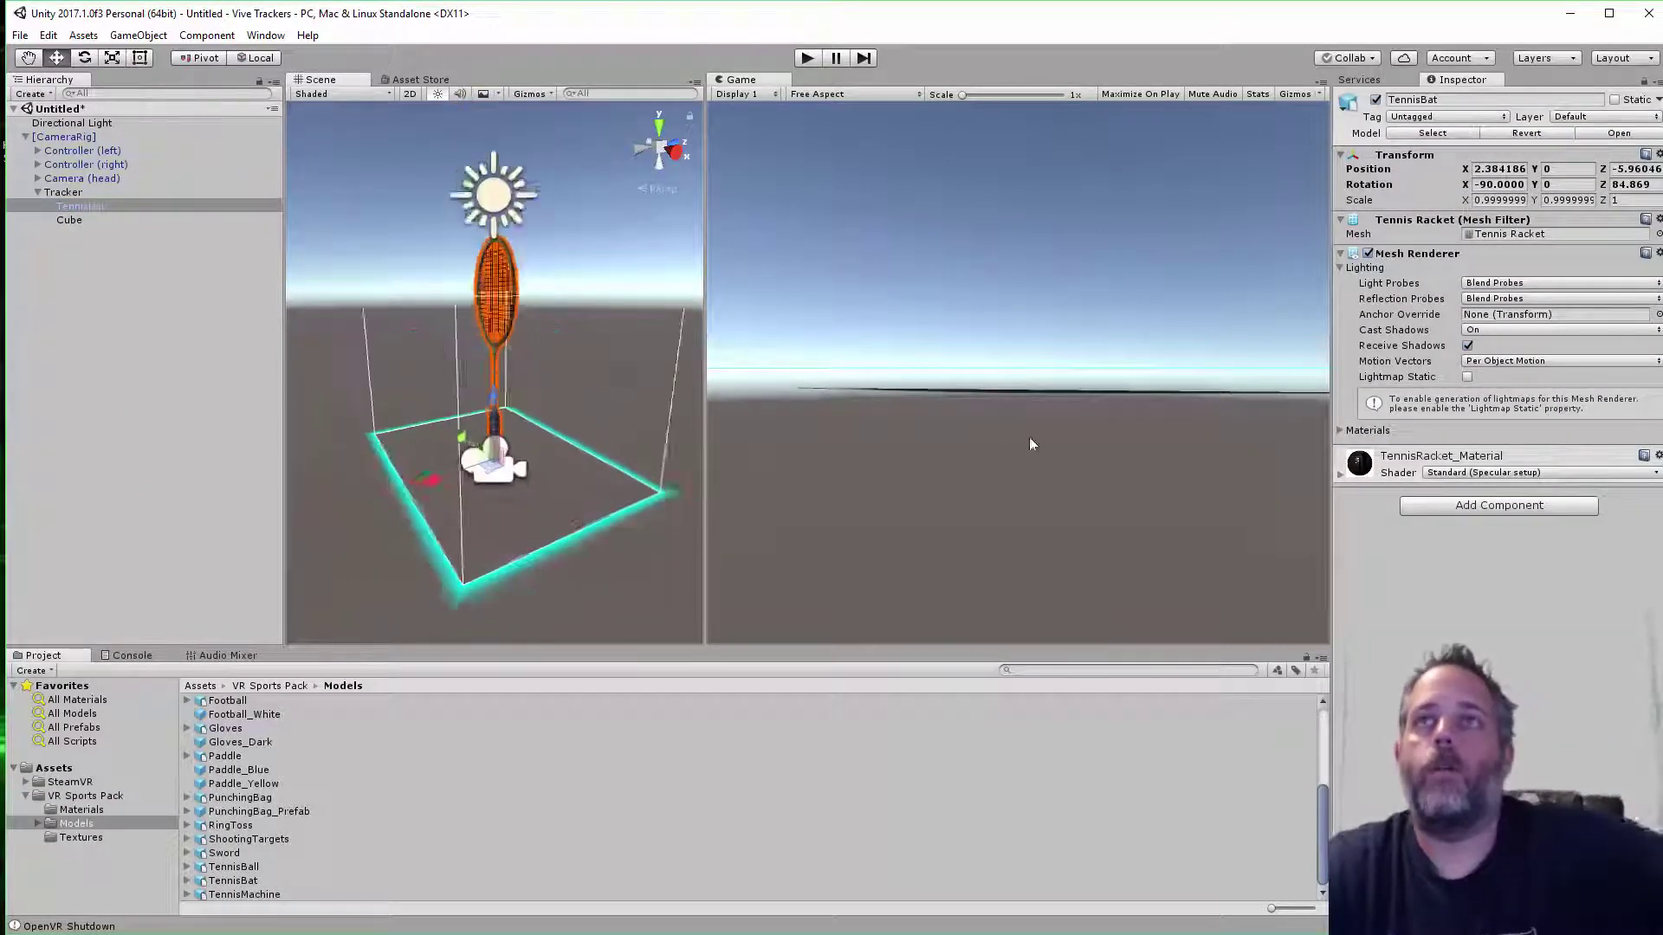
left_click(230, 882)
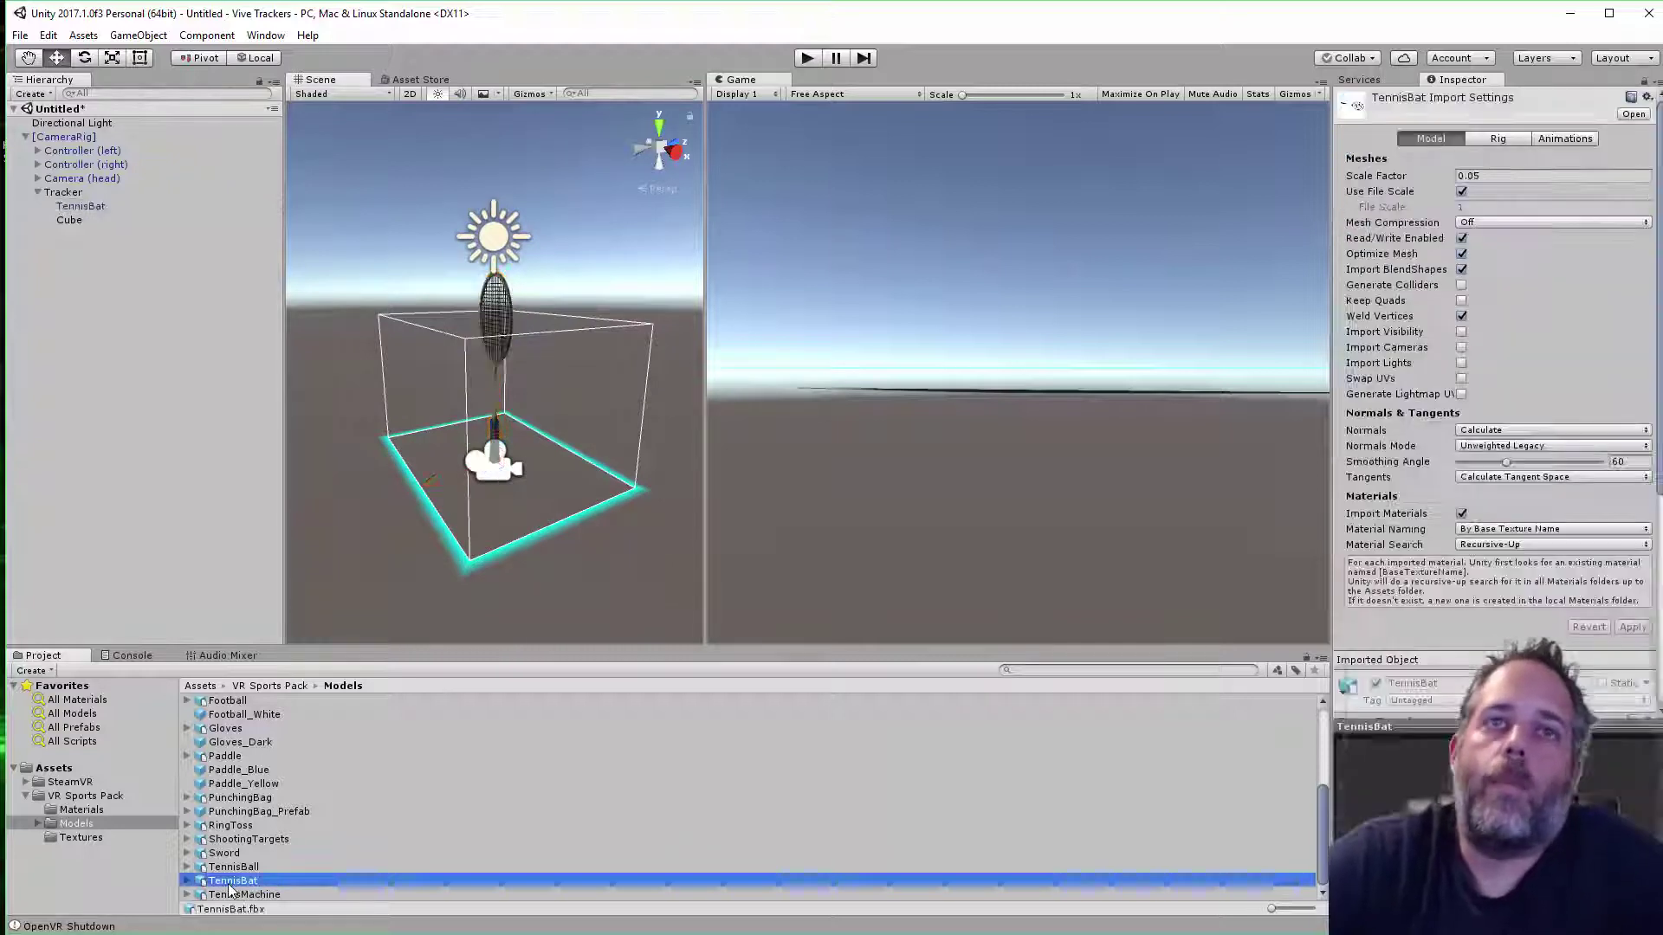
left_click(1499, 176)
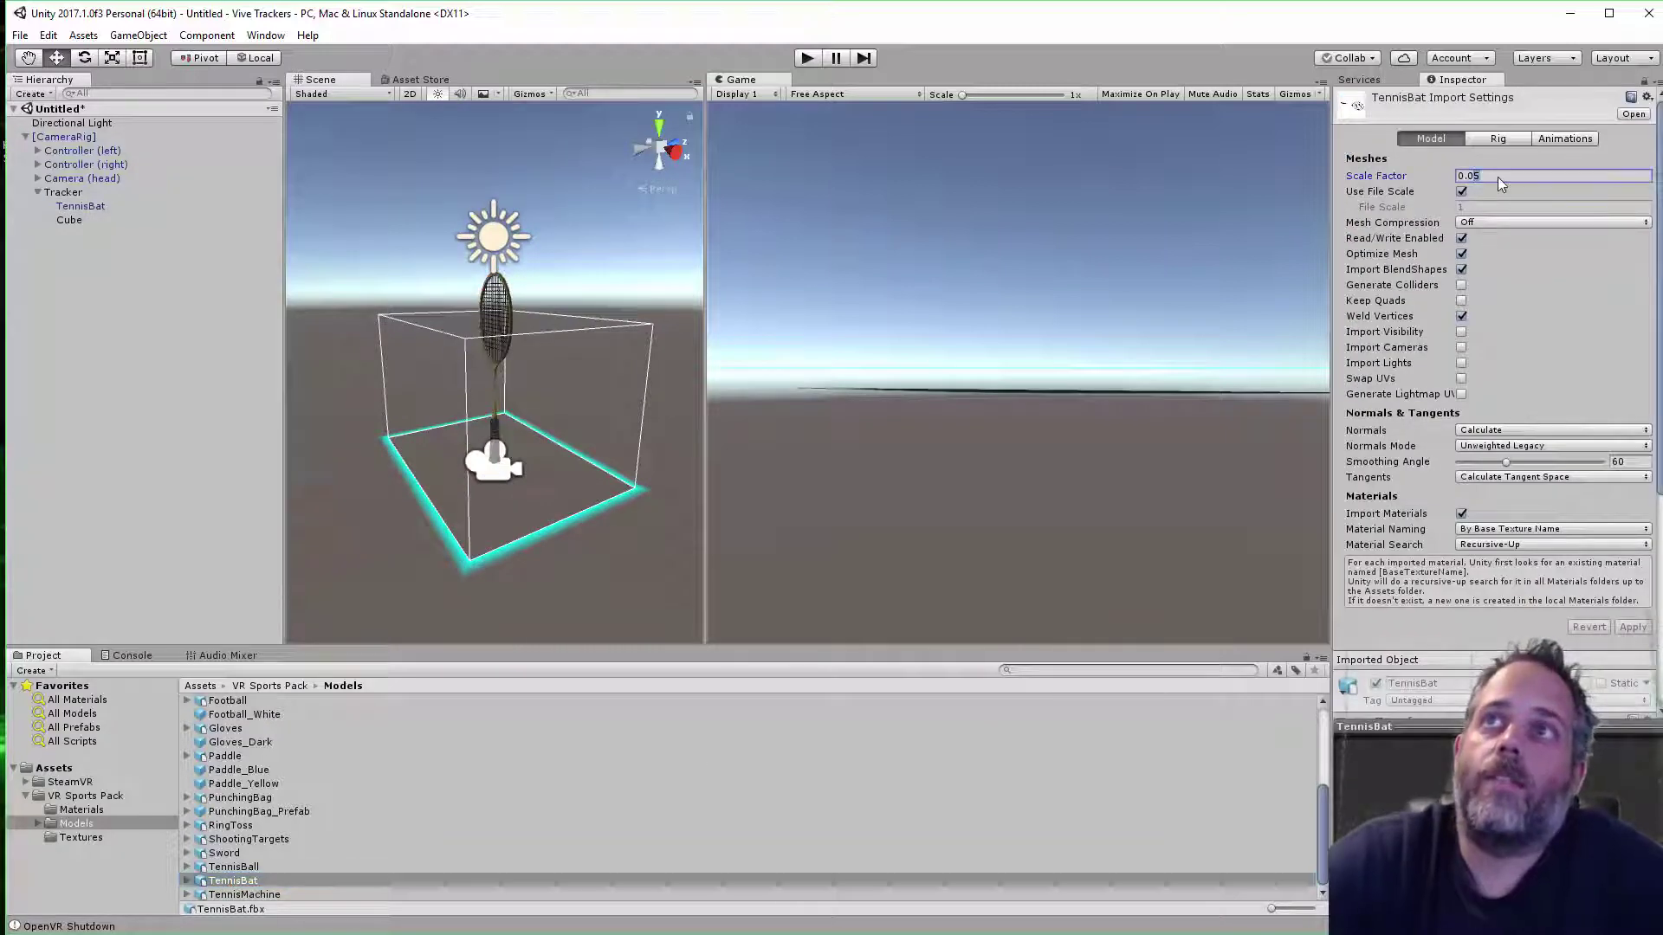
type("0.01")
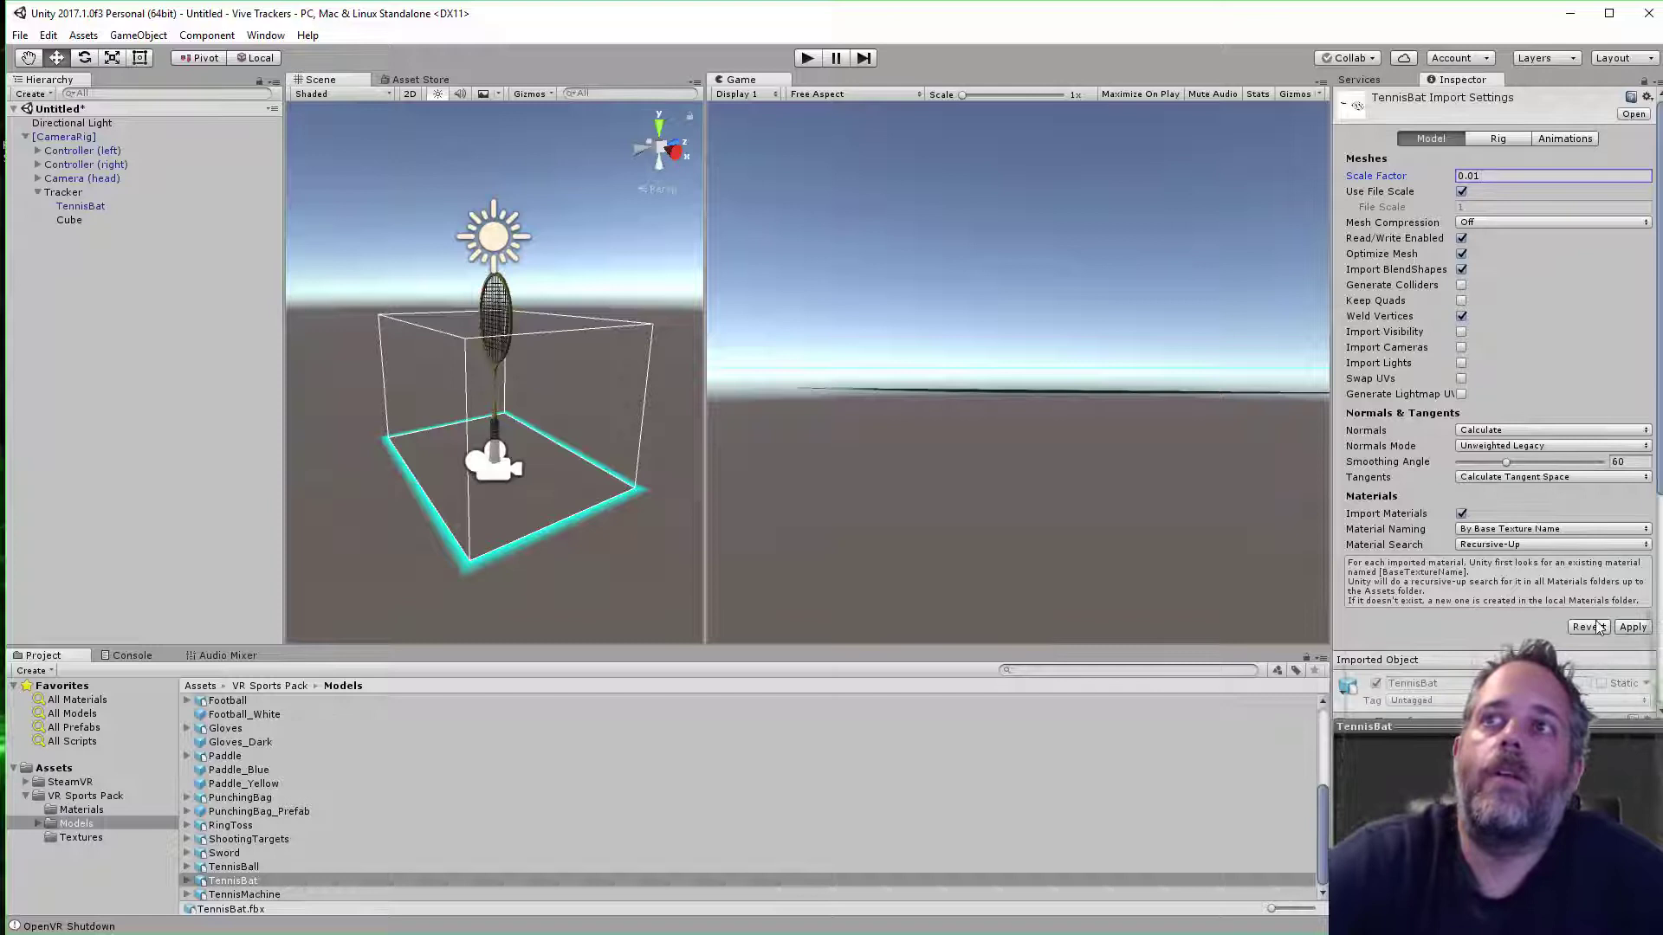
left_click(1633, 626)
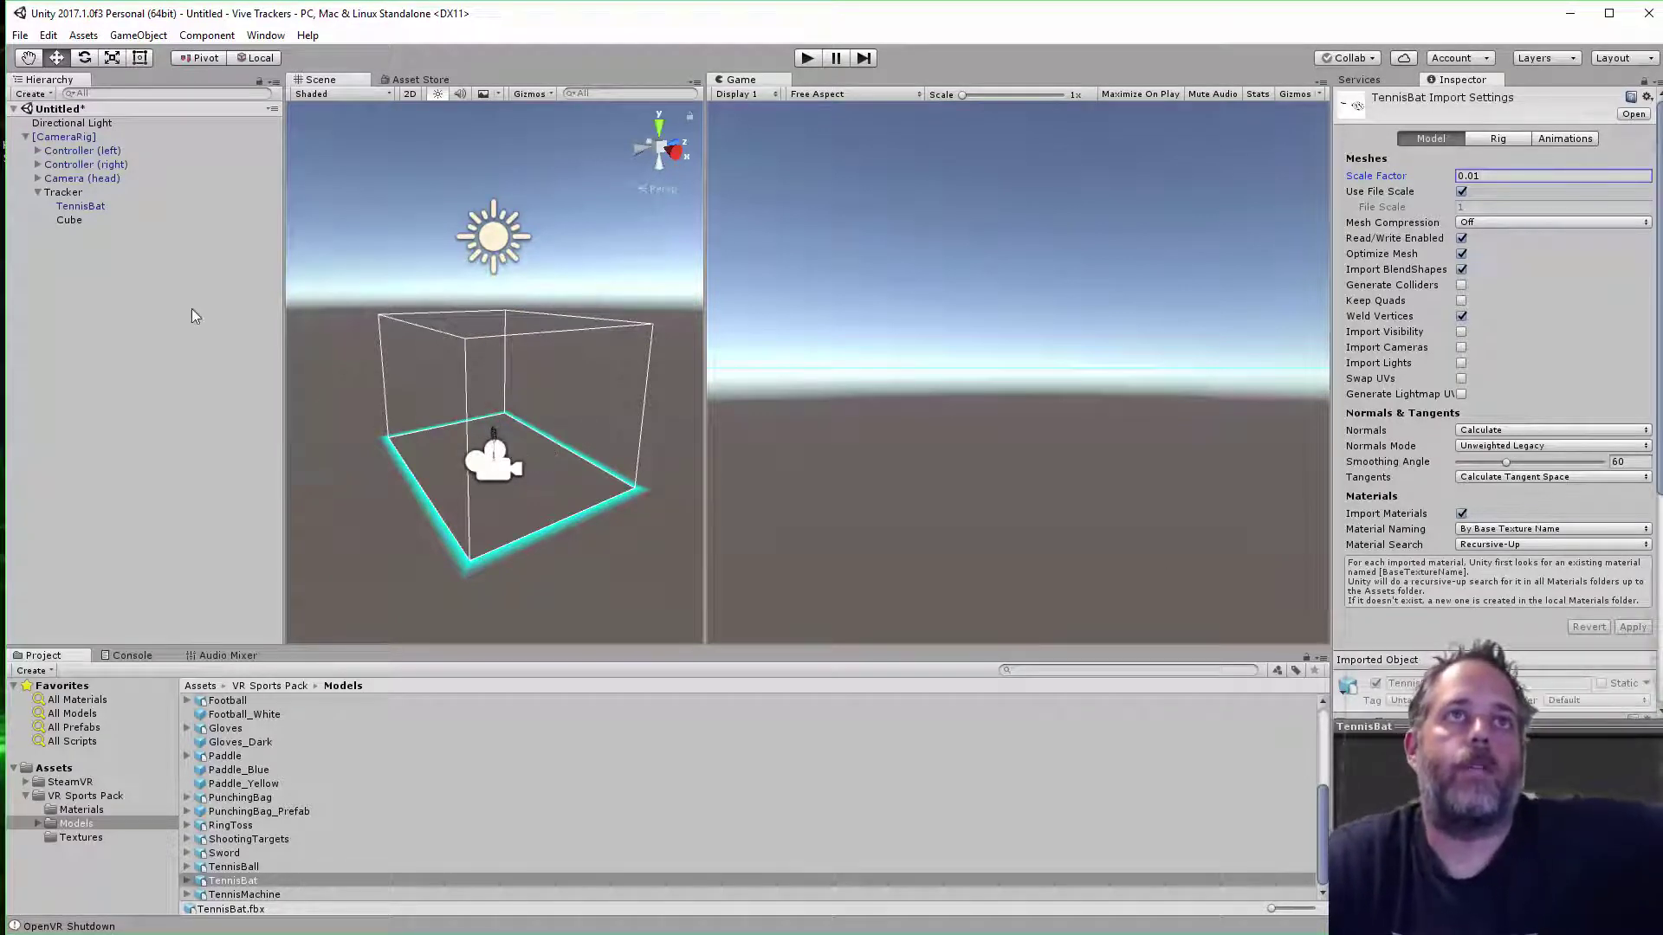
double_click(95, 210)
Slide the TennisBat down to position 0, -0.415, 0 so the cube sits in the racket head
left_click_drag(476, 361, 523, 495, "alt")
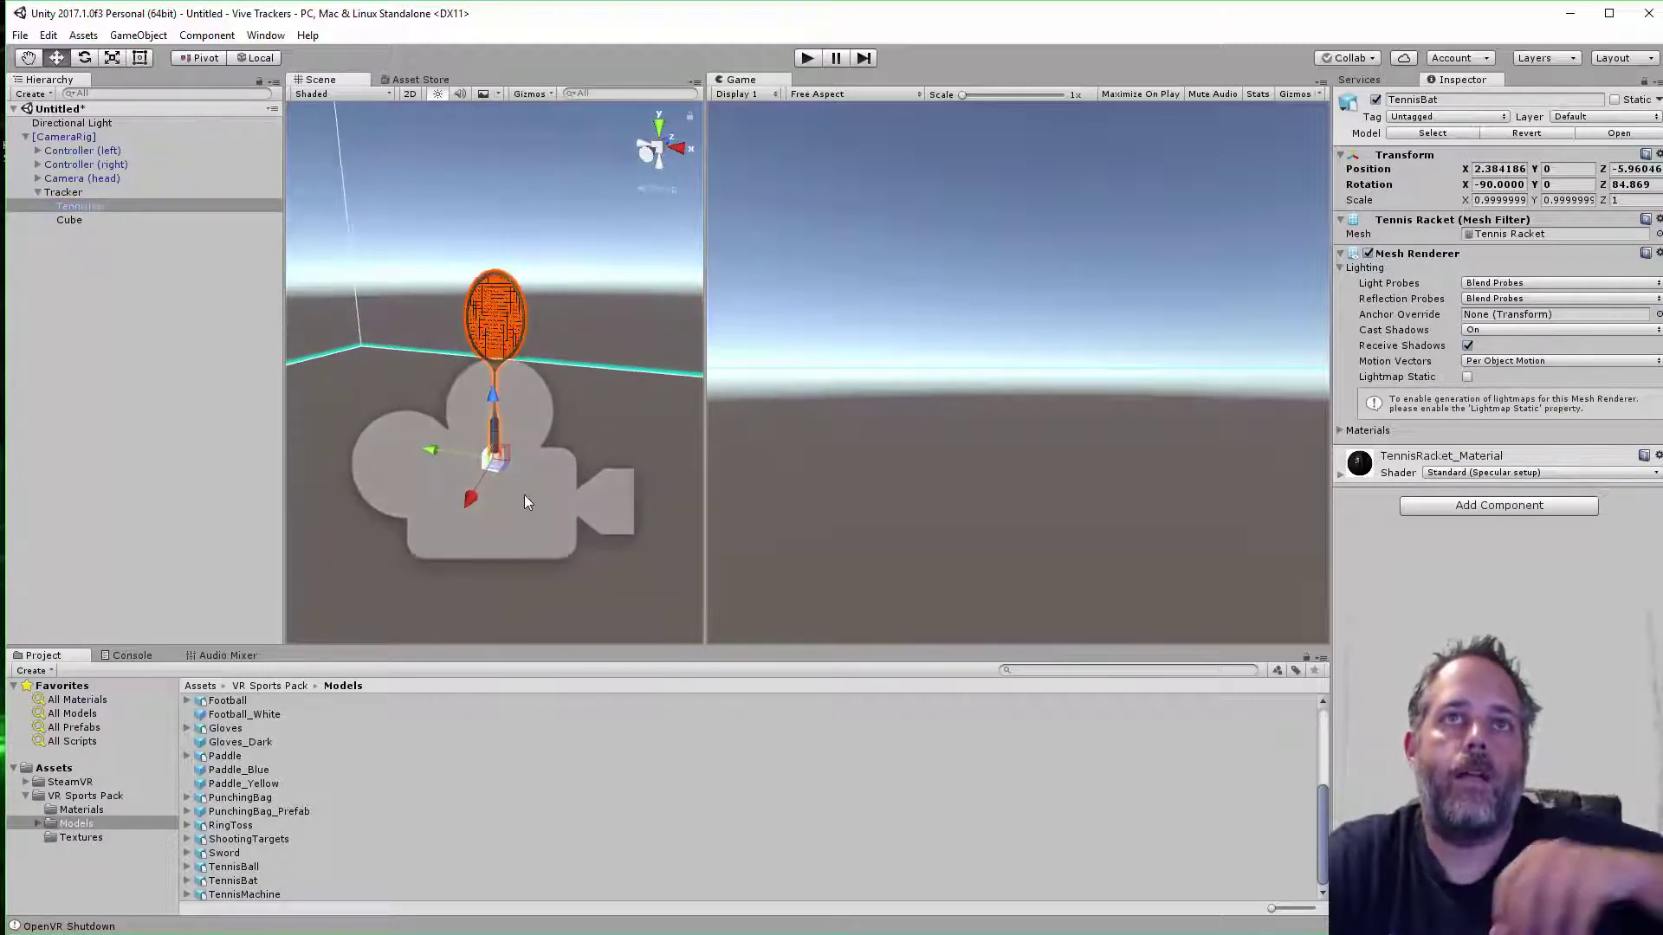
scroll(524, 492, "up", 3)
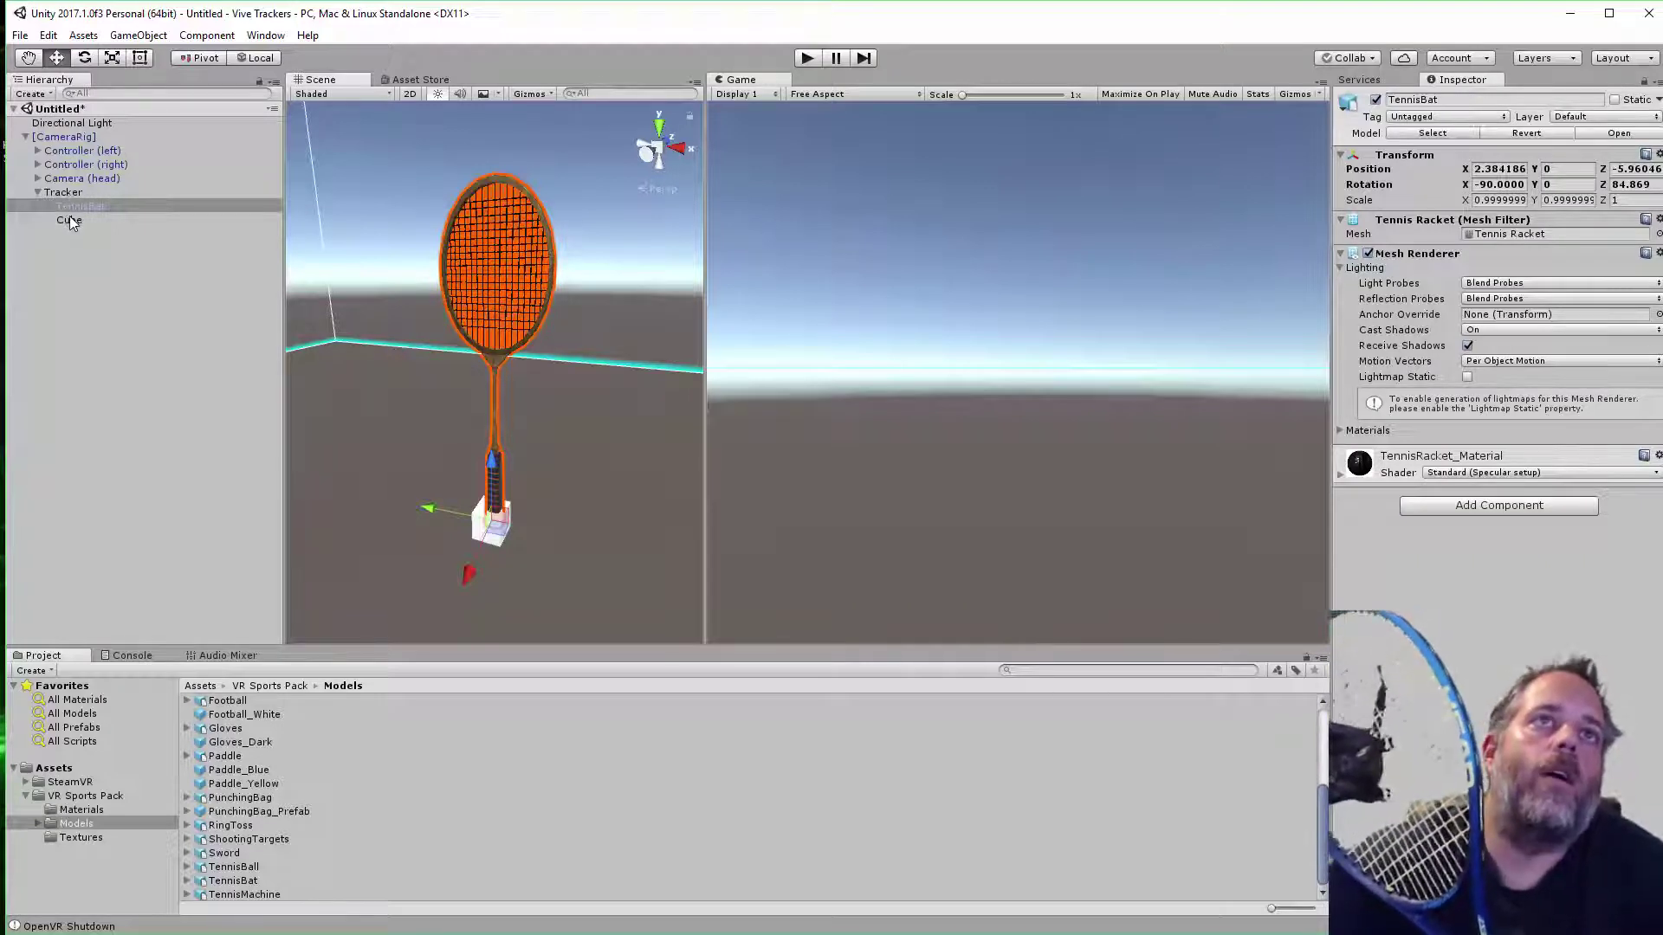
left_click_drag(496, 471, 486, 601)
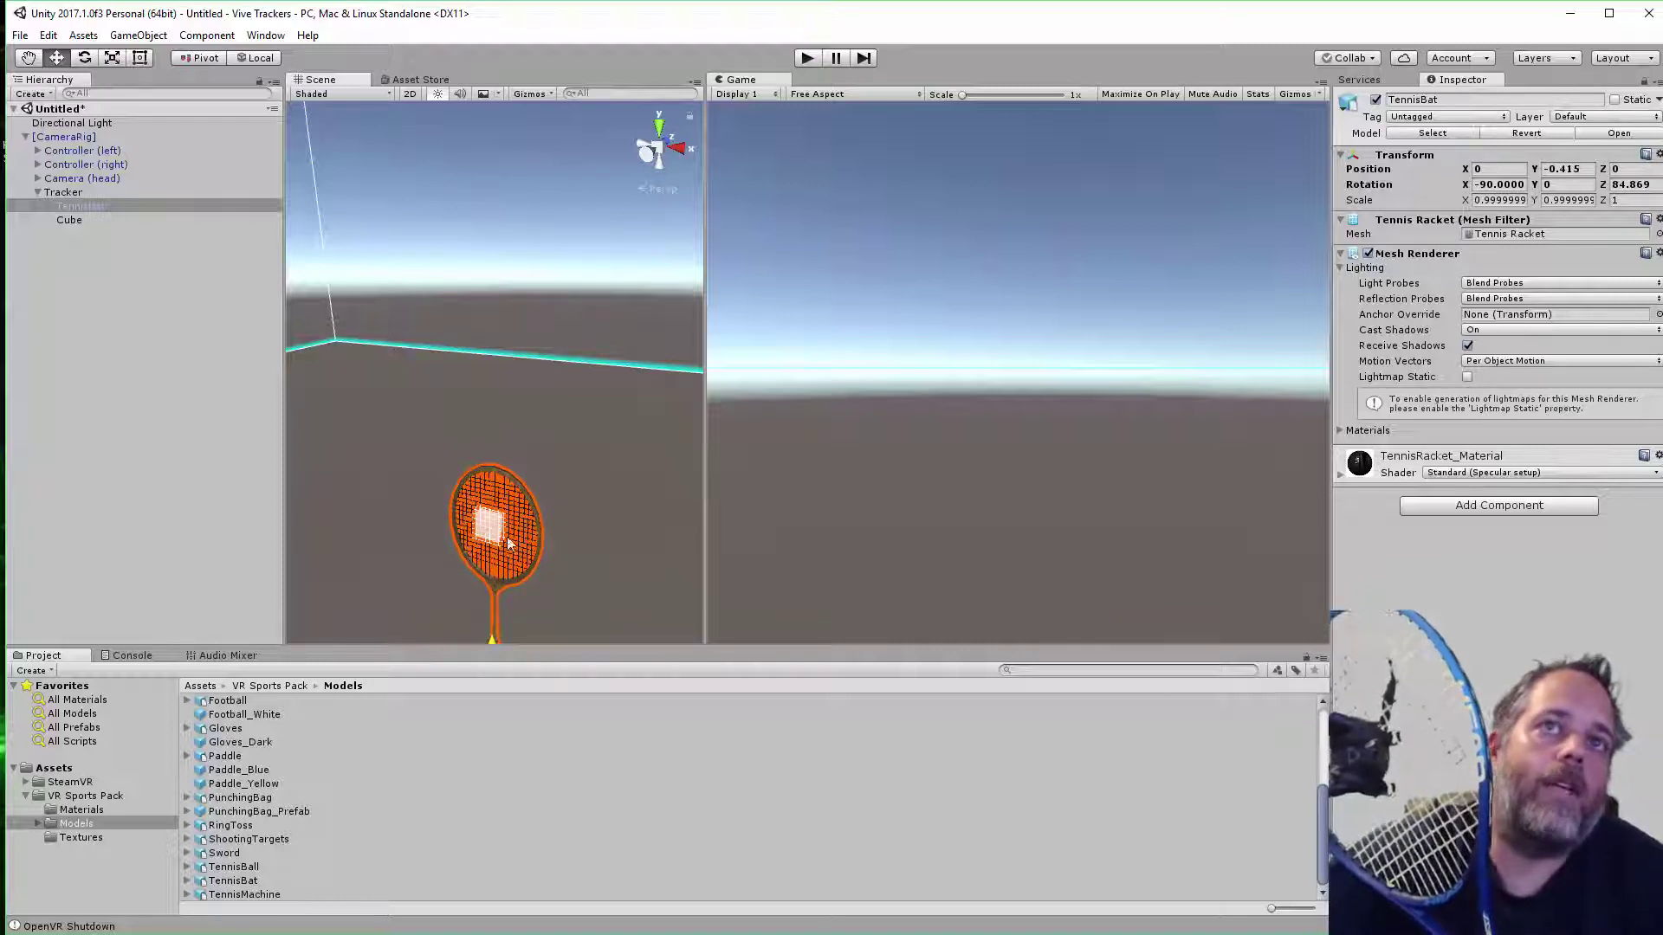
left_click_drag(562, 570, 570, 576, "alt")
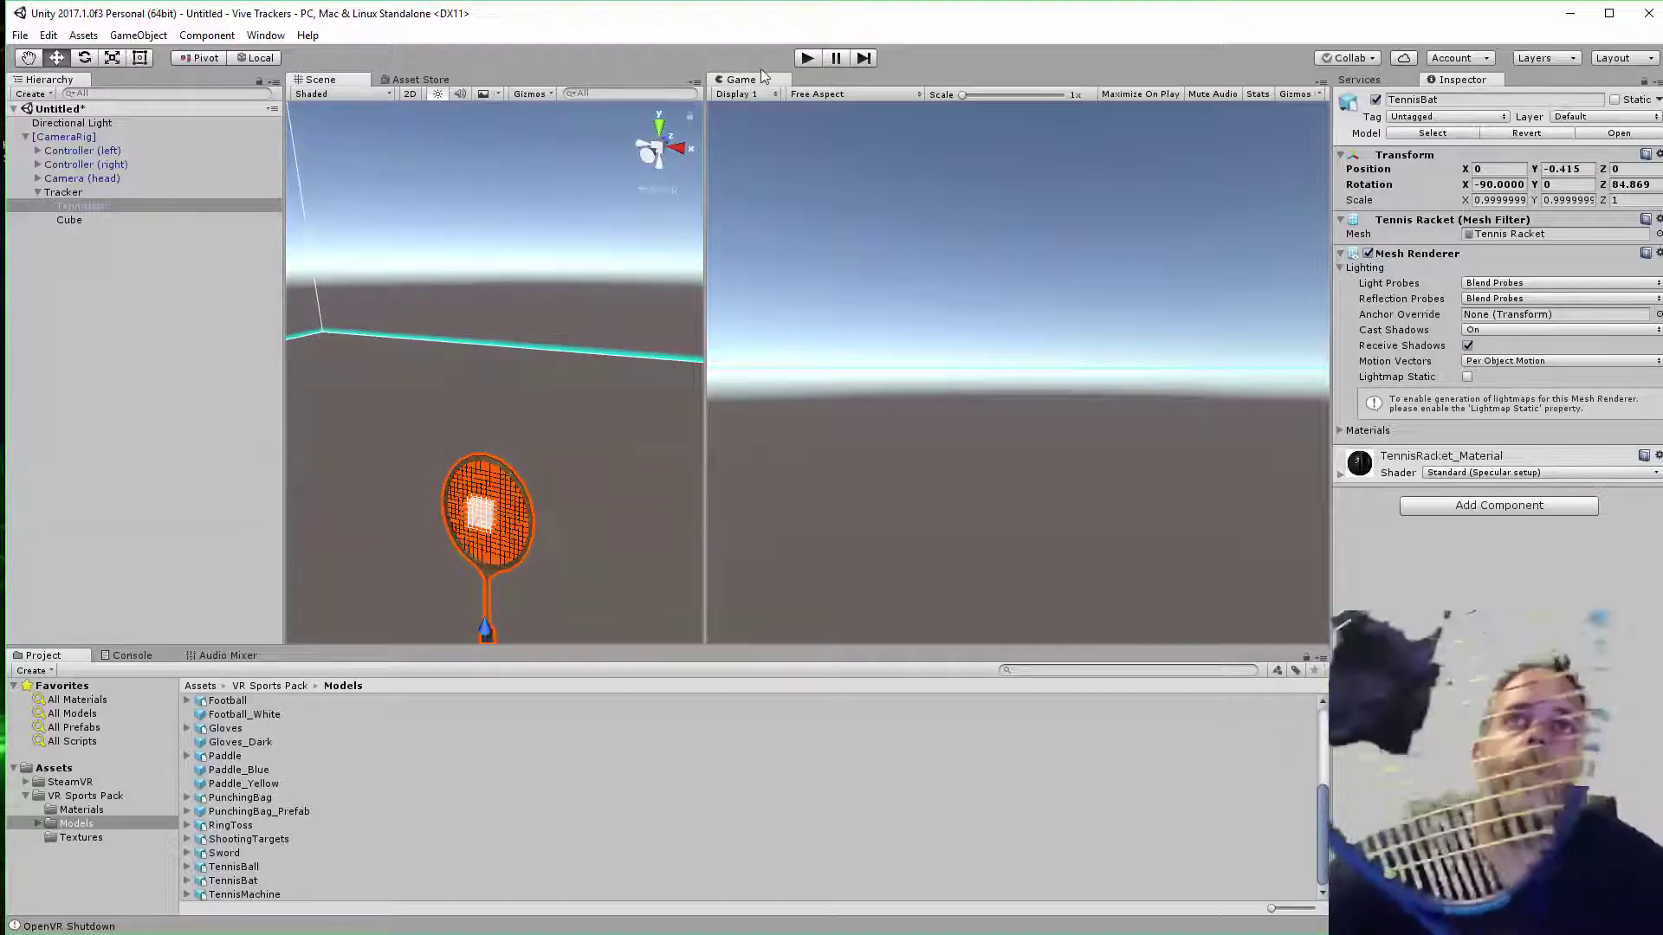
Run the scene in Play mode to test the racket attached to the tracker
left_click(797, 58)
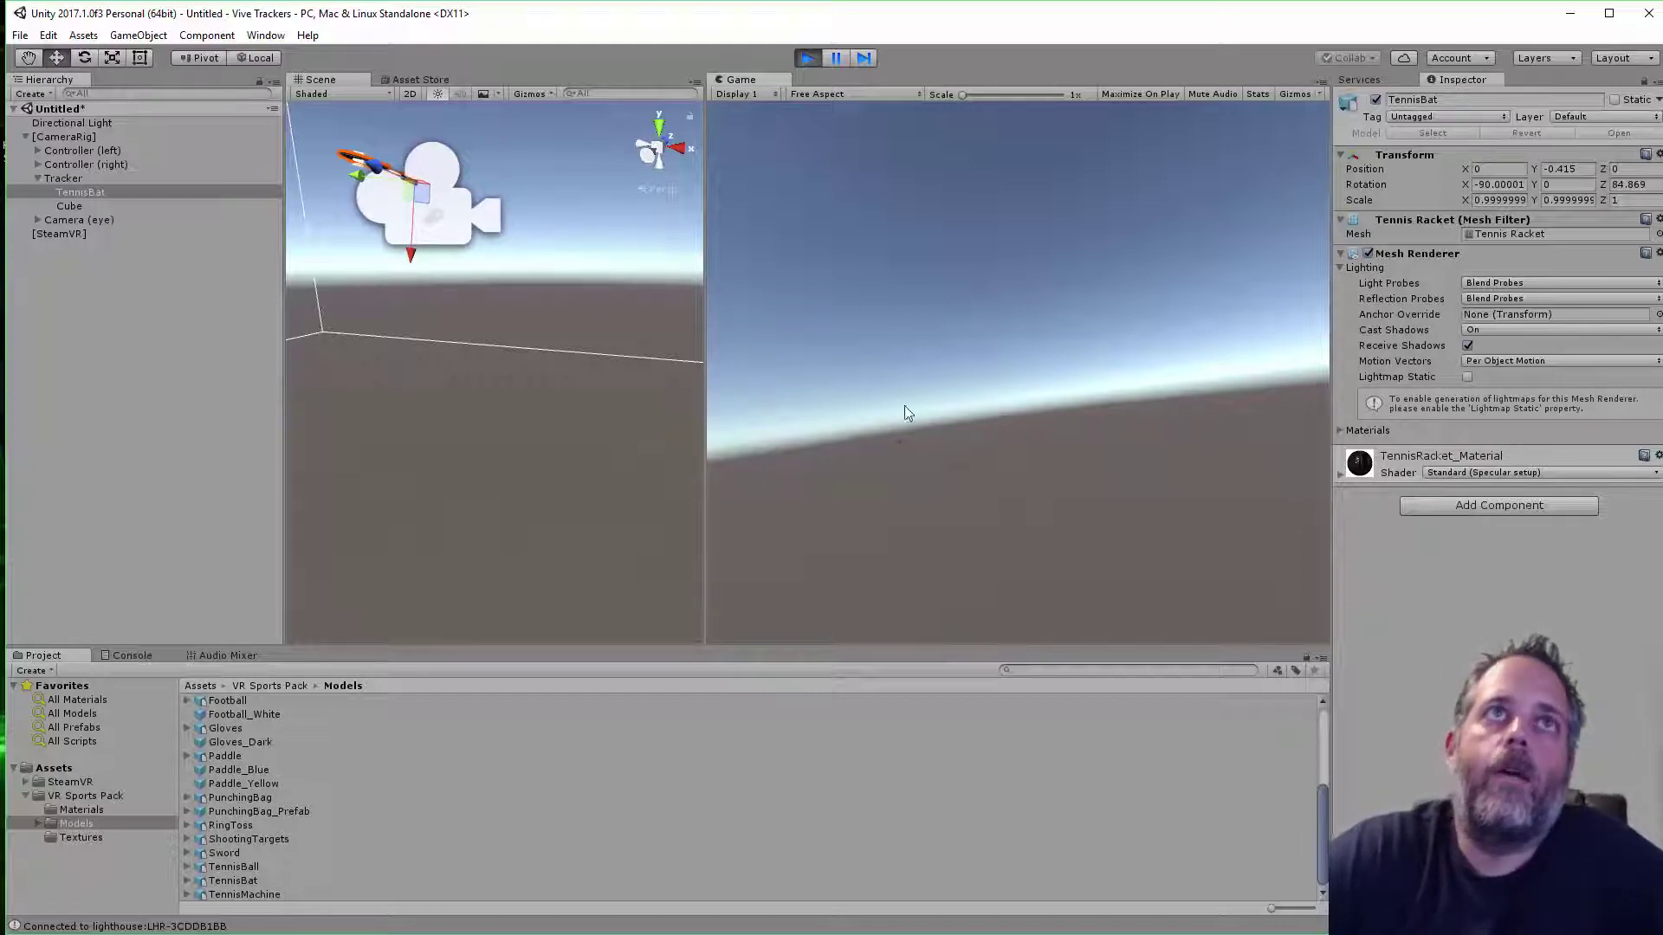
Inspect Controller (right), Controller (left), then [CameraRig], whose Objects list both controllers and the Tracker
left_click(133, 165)
left_click(99, 150)
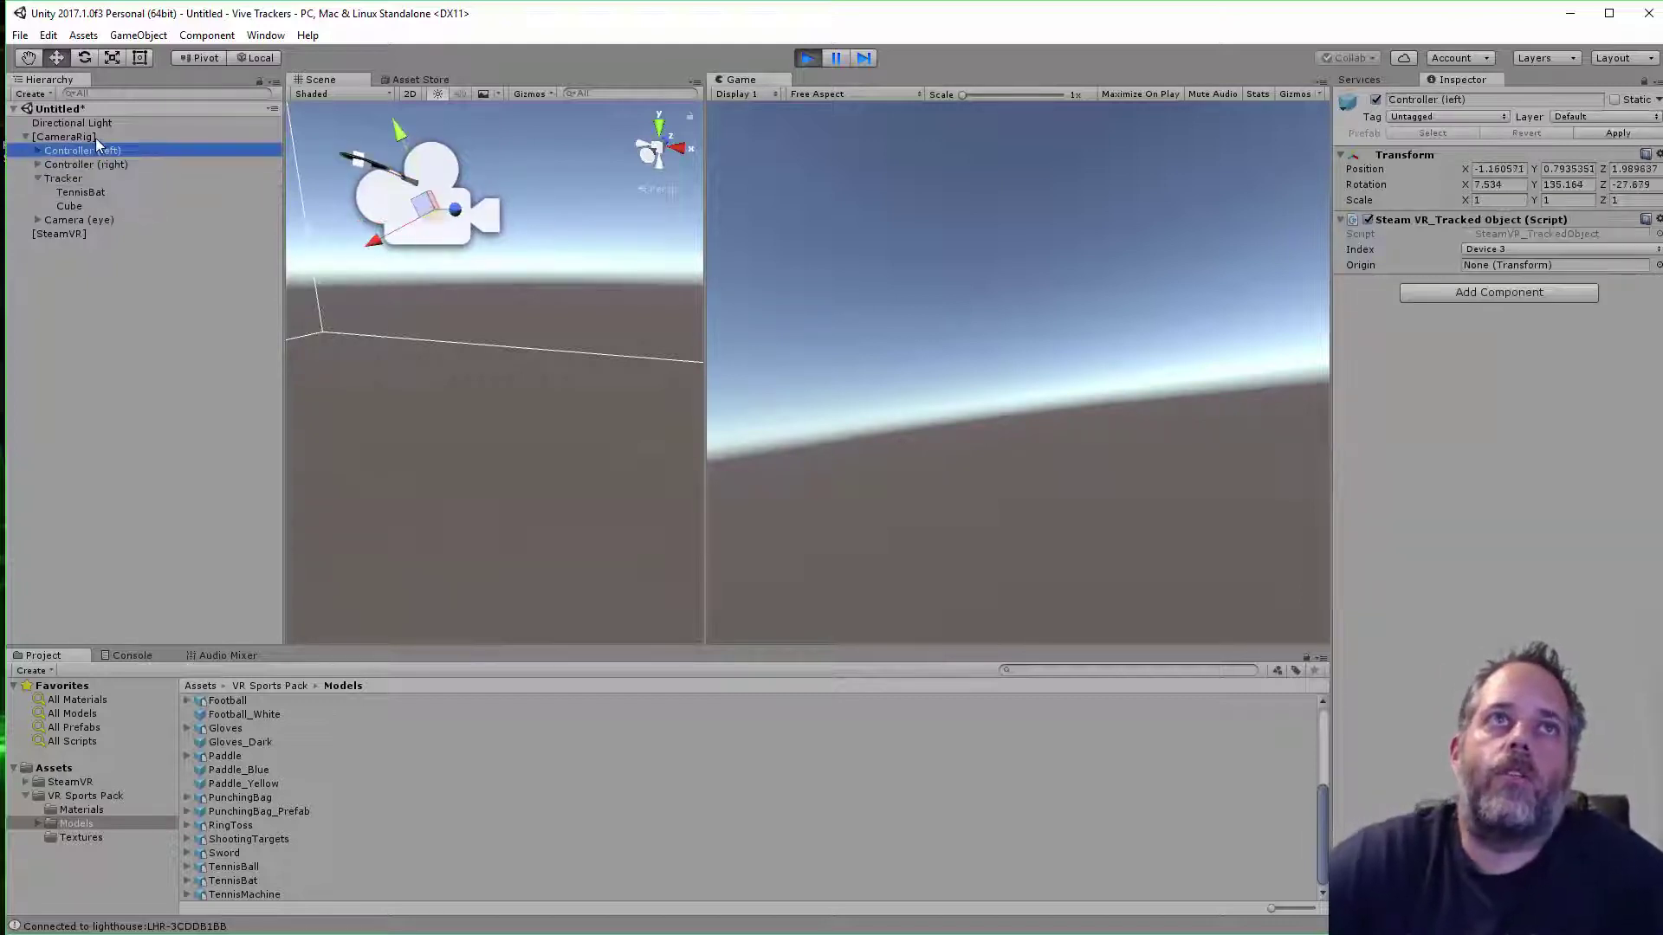
left_click(95, 137)
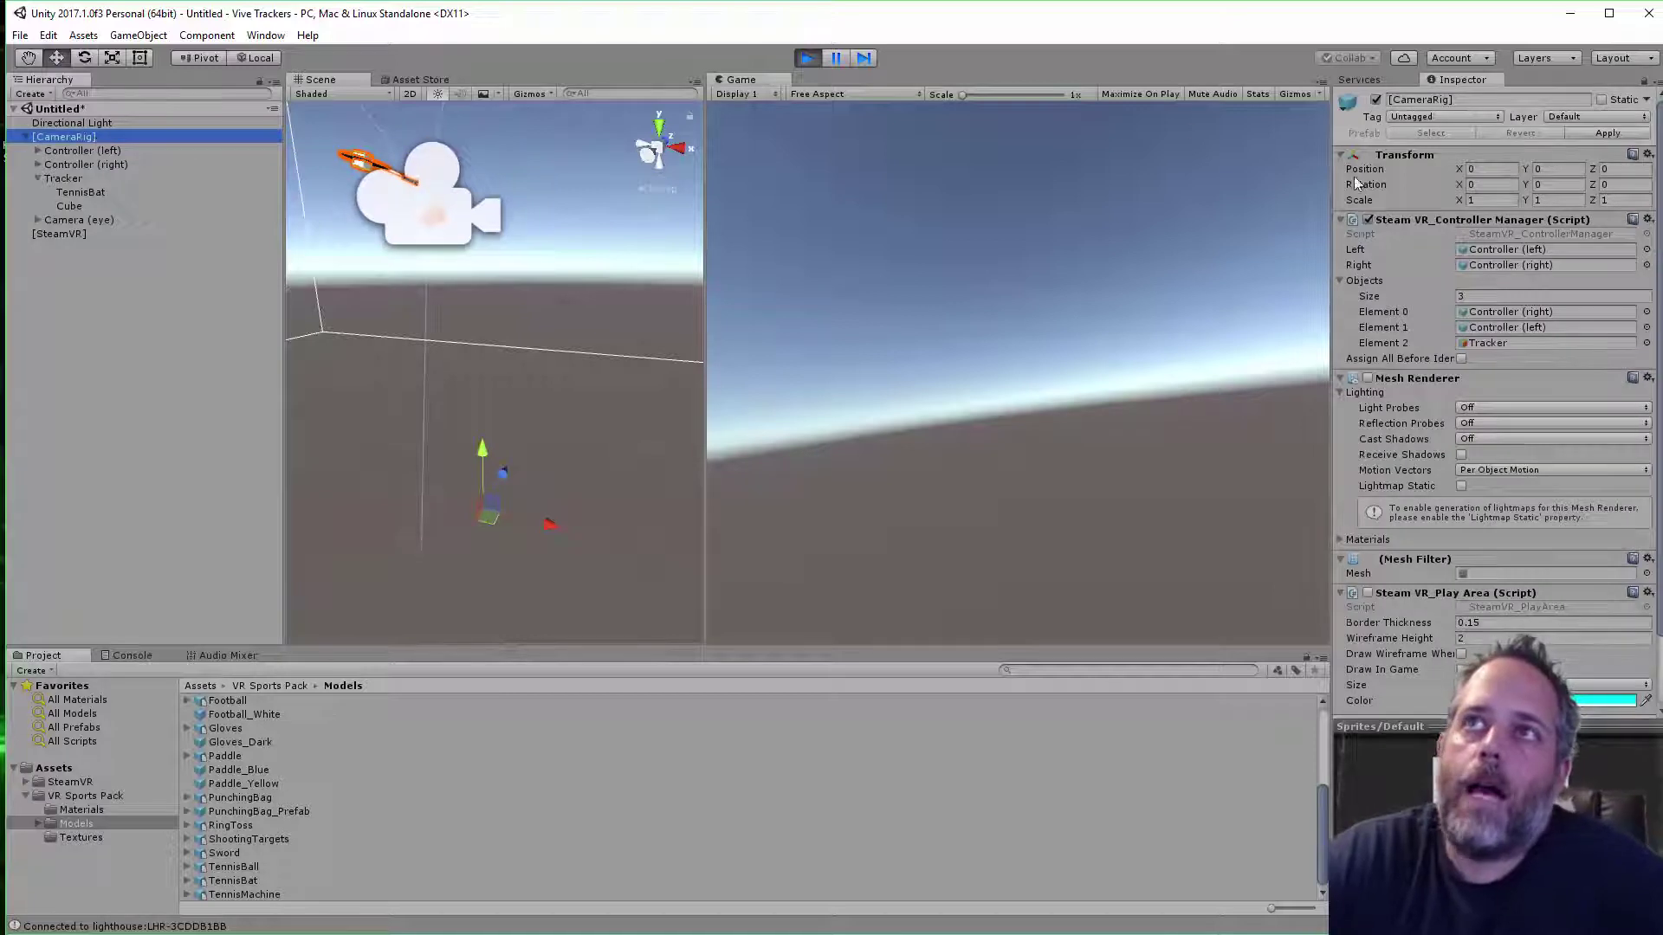